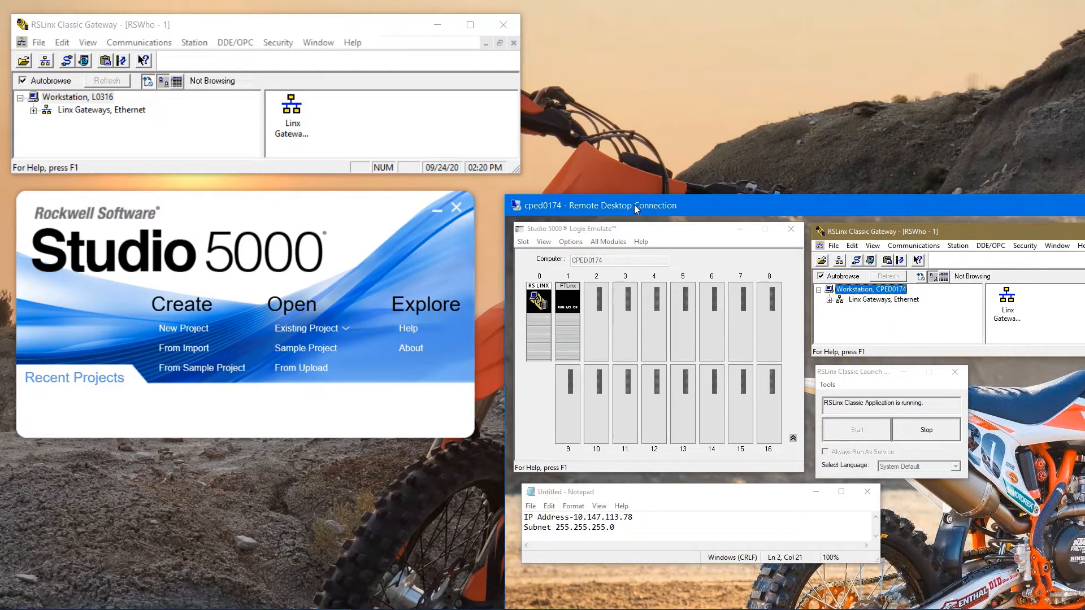
Reposition the cped0174 Remote Desktop window over the local windows so the whole remote desktop is in view.
{"action": "left_click_drag", "start_coordinate": [634, 205], "coordinate": [180, 29]}
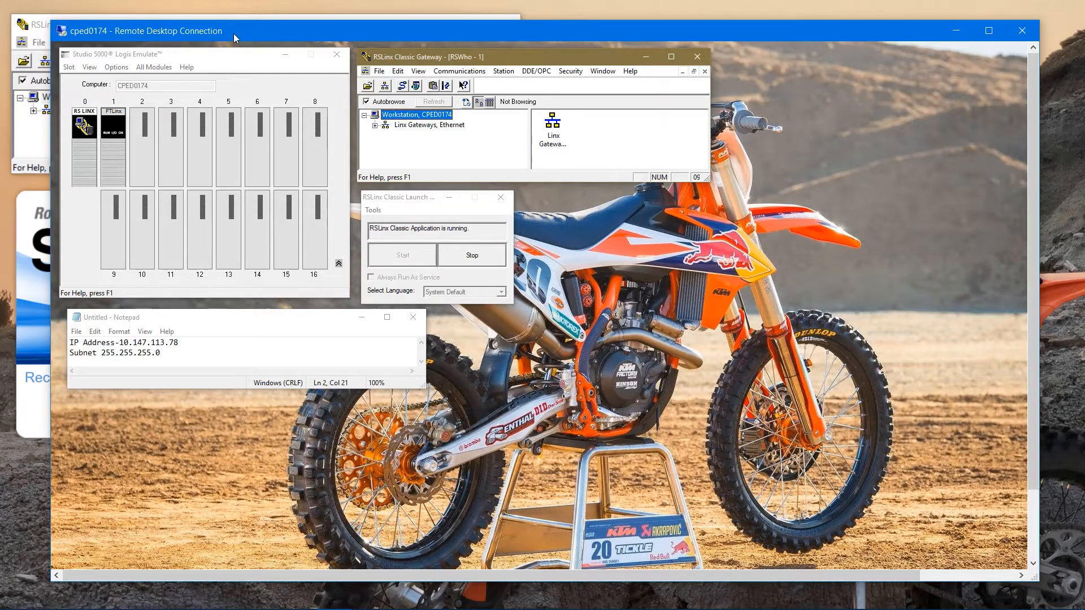
{"action": "mouse_move", "coordinate": [233, 33]}
{"action": "left_mouse_down"}
{"action": "mouse_move", "coordinate": [608, 191]}
{"action": "mouse_move", "coordinate": [563, 158]}
{"action": "mouse_move", "coordinate": [232, 75]}
{"action": "mouse_move", "coordinate": [248, 40]}
{"action": "left_mouse_up"}
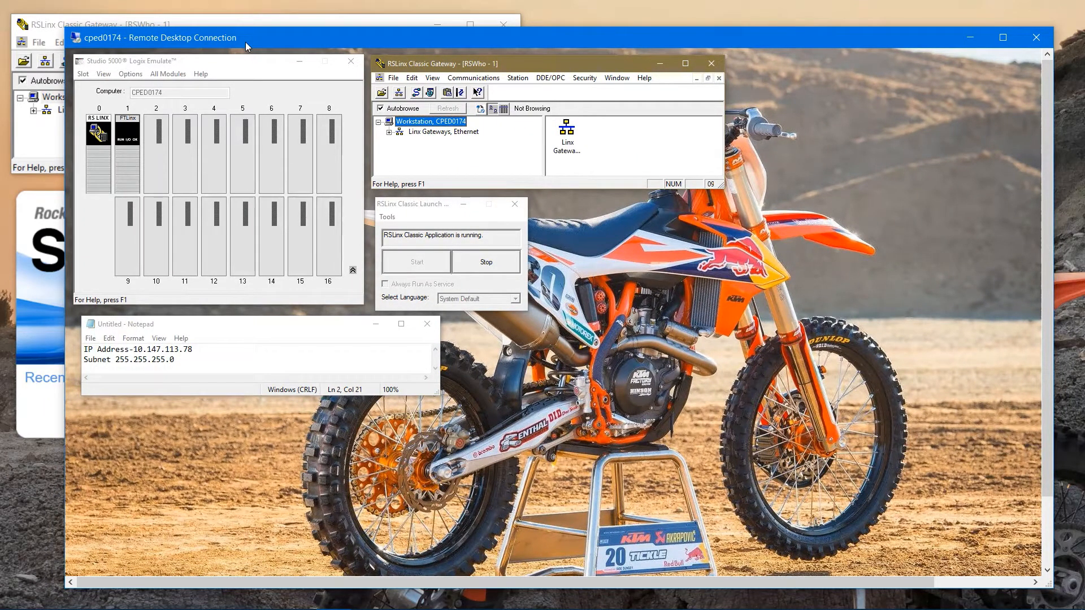
{"action": "left_click_drag", "start_coordinate": [245, 42], "coordinate": [614, 240]}
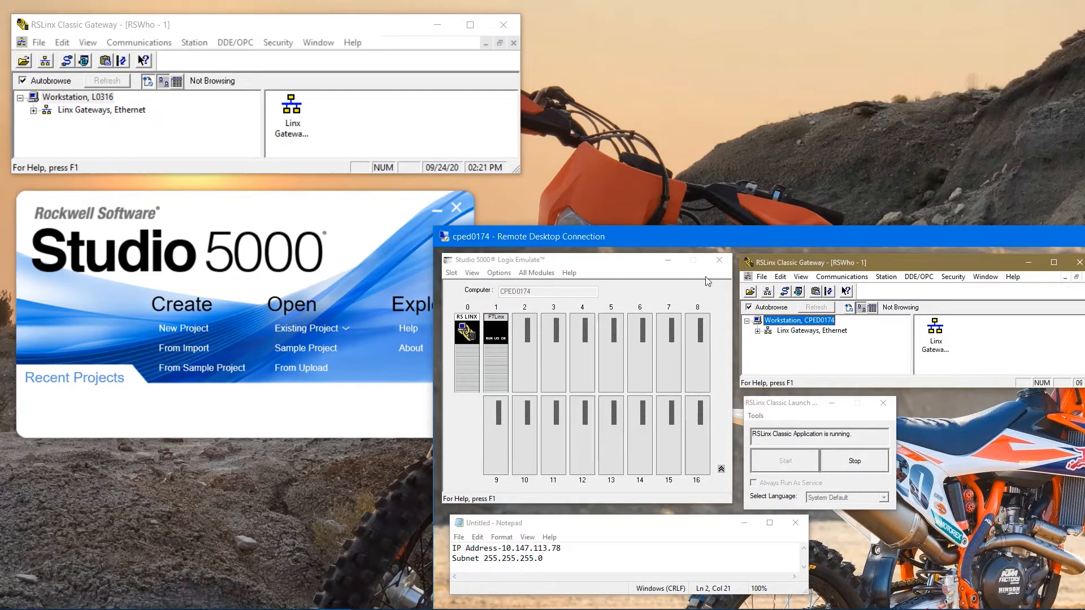
{"action": "left_click_drag", "start_coordinate": [695, 244], "coordinate": [320, 35]}
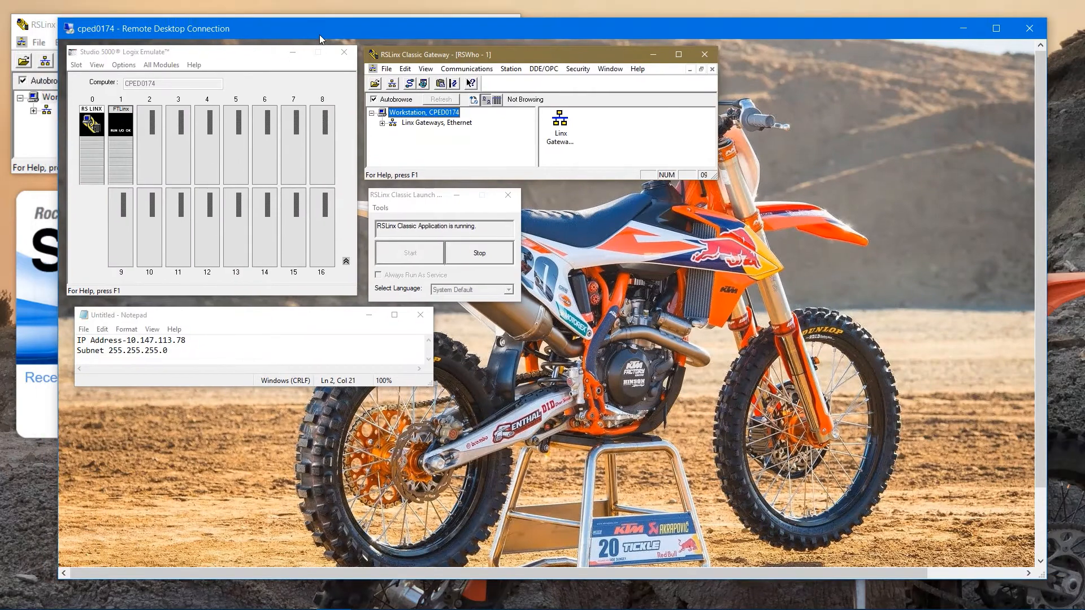
{"action": "left_click_drag", "start_coordinate": [236, 29], "coordinate": [669, 186]}
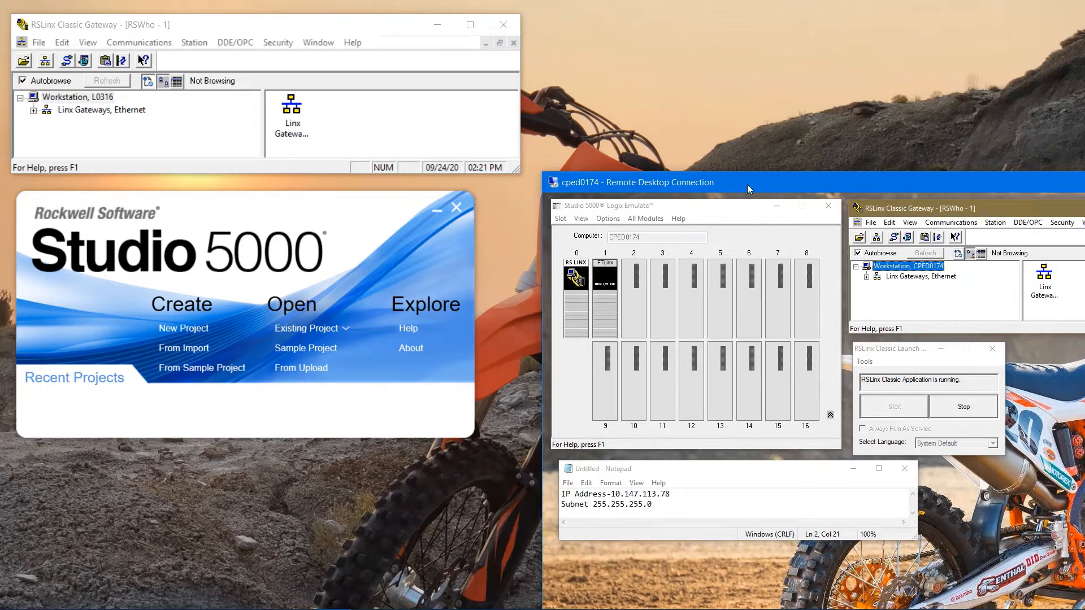
{"action": "left_click_drag", "start_coordinate": [748, 182], "coordinate": [277, 35]}
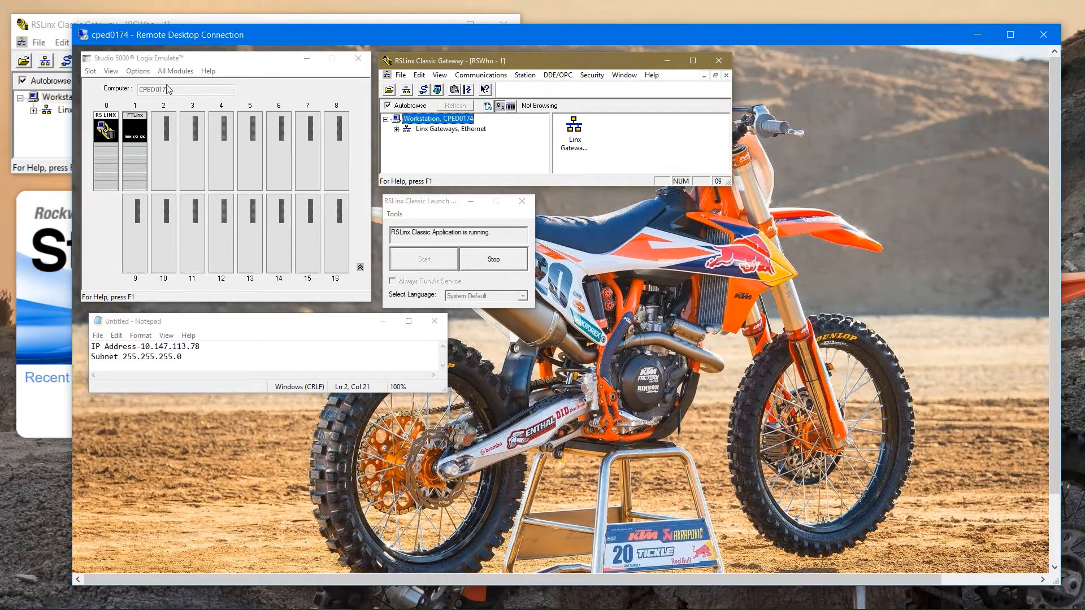
{"action": "left_click_drag", "start_coordinate": [188, 35], "coordinate": [165, 30]}
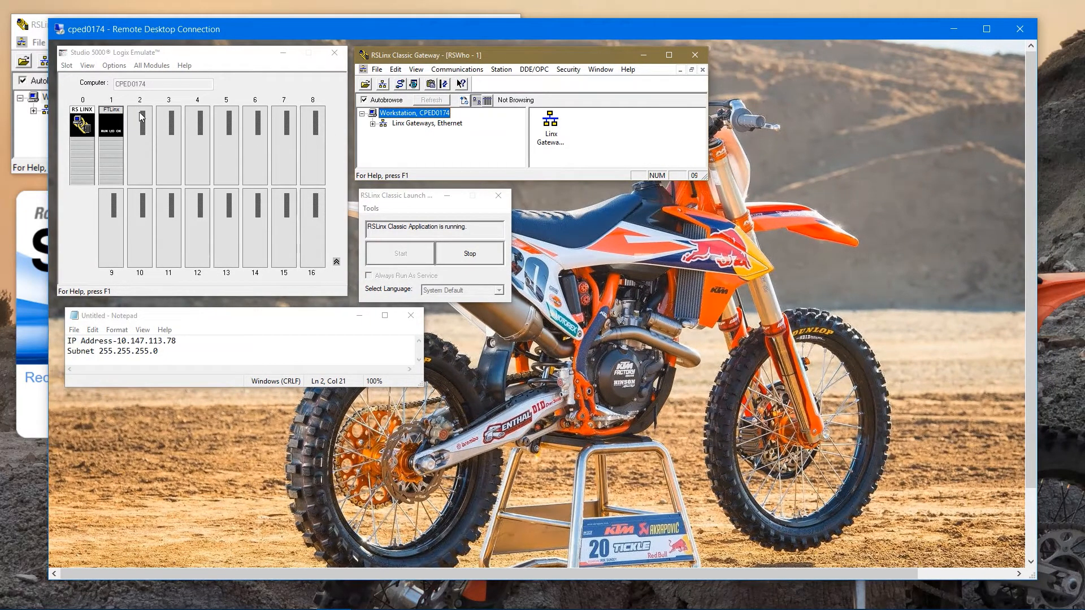
Add an Emulate 5570 Controller, version 32, to slot 2 of the emulator chassis with the default settings.
{"action": "left_click", "coordinate": [142, 131]}
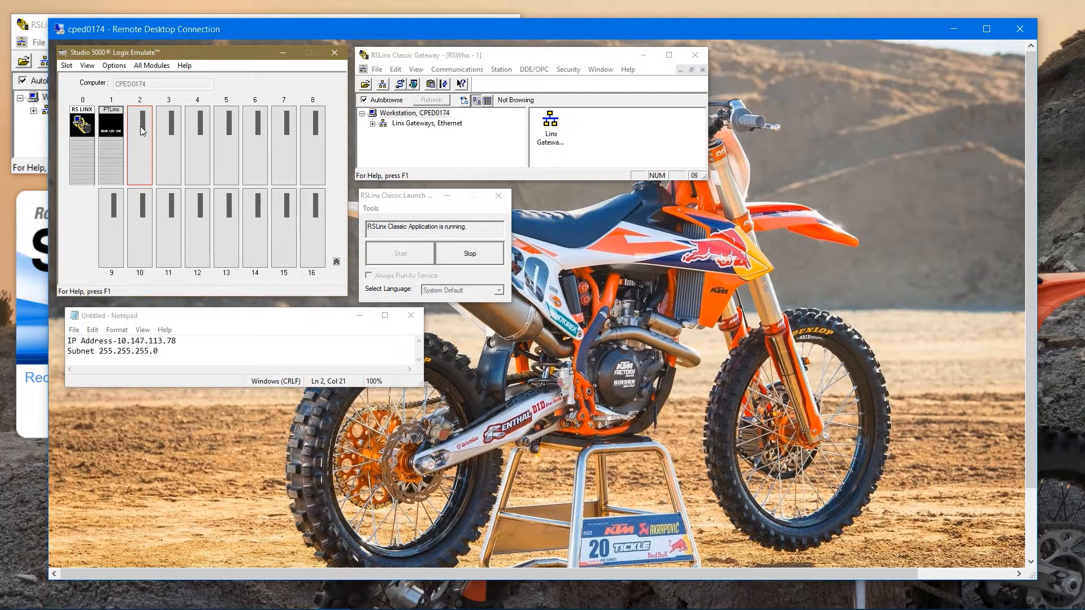
{"action": "left_click", "coordinate": [164, 148]}
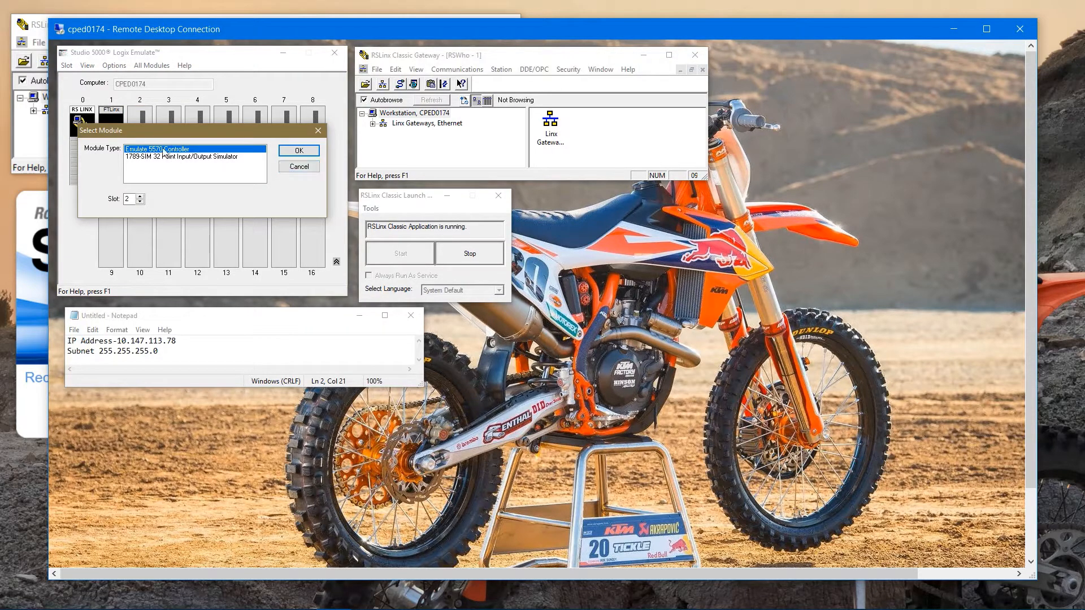
{"action": "left_click", "coordinate": [299, 151]}
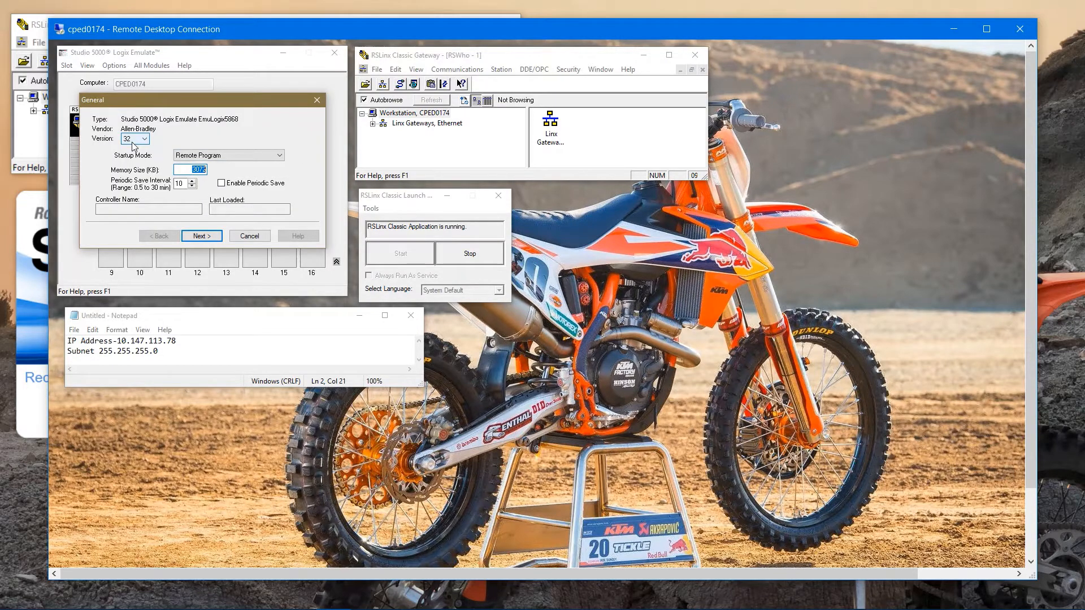
{"action": "left_click", "coordinate": [210, 237]}
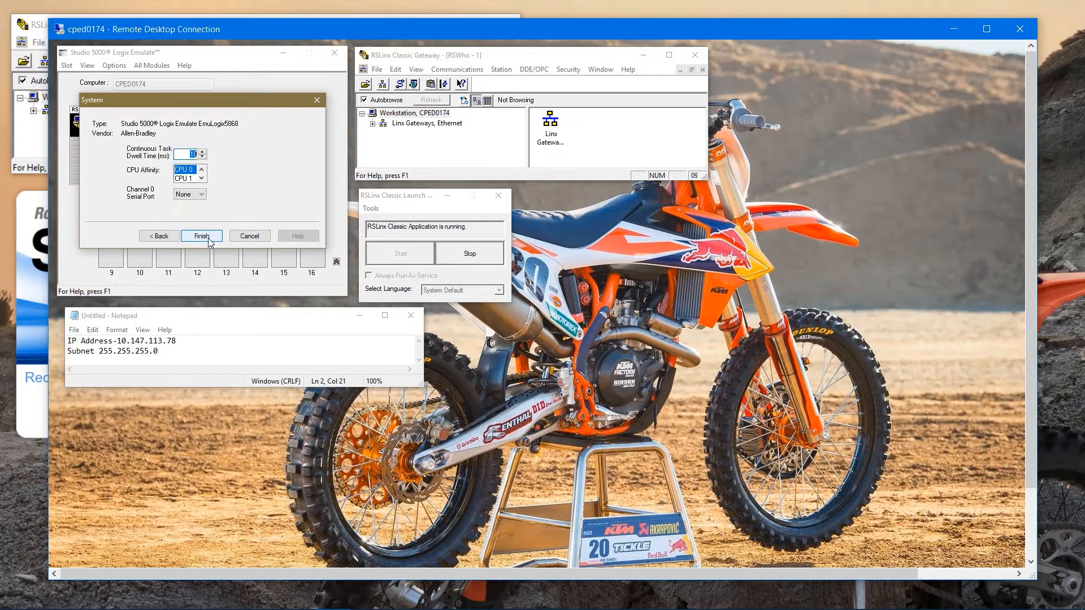
{"action": "left_click", "coordinate": [202, 237]}
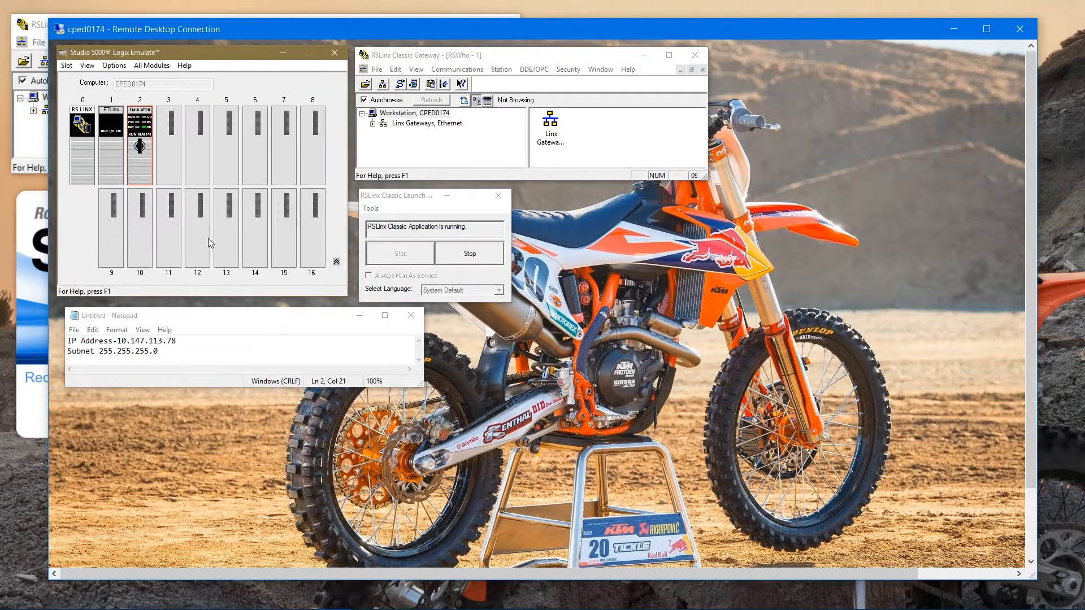
Add a 1789-SIM 32 Point Input/Output Simulator to slot 3 of the emulator chassis, leaving its marquee label blank.
{"action": "left_click", "coordinate": [173, 164]}
{"action": "double_click", "coordinate": [171, 170]}
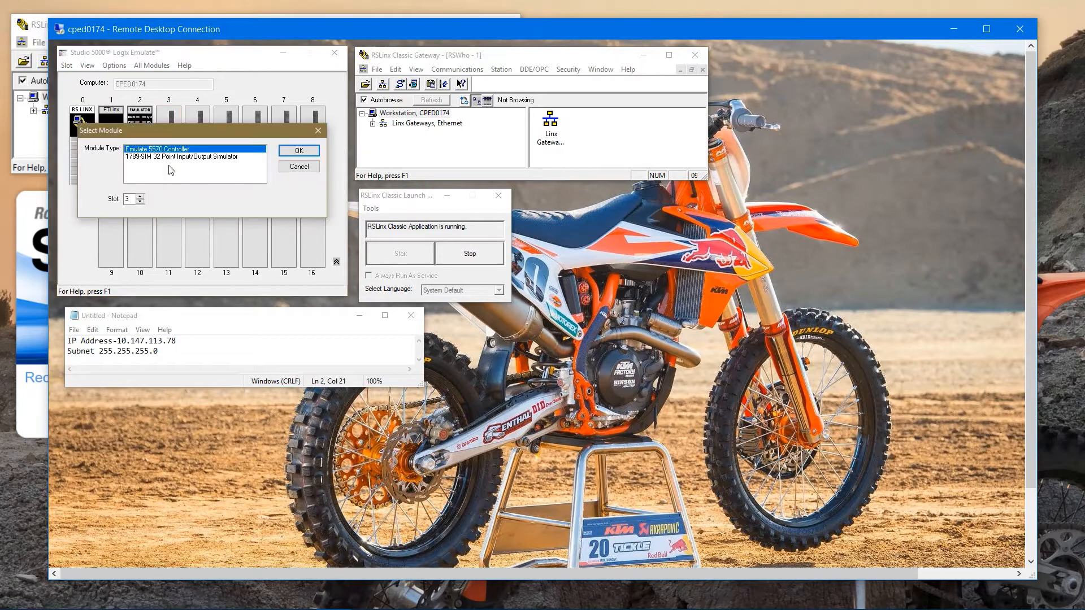
{"action": "left_click", "coordinate": [182, 157]}
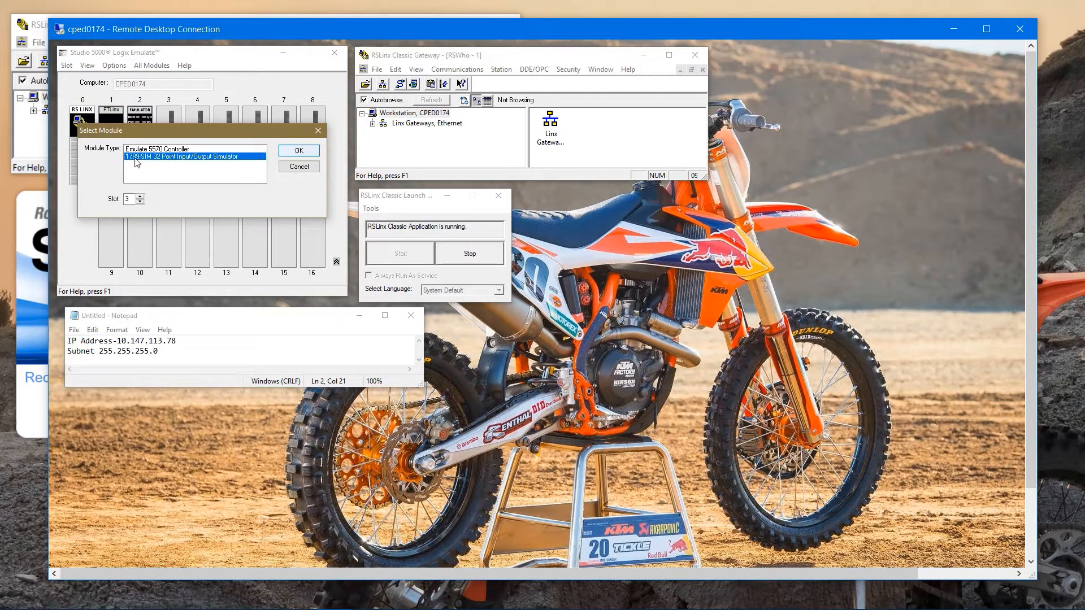
{"action": "left_click", "coordinate": [304, 155]}
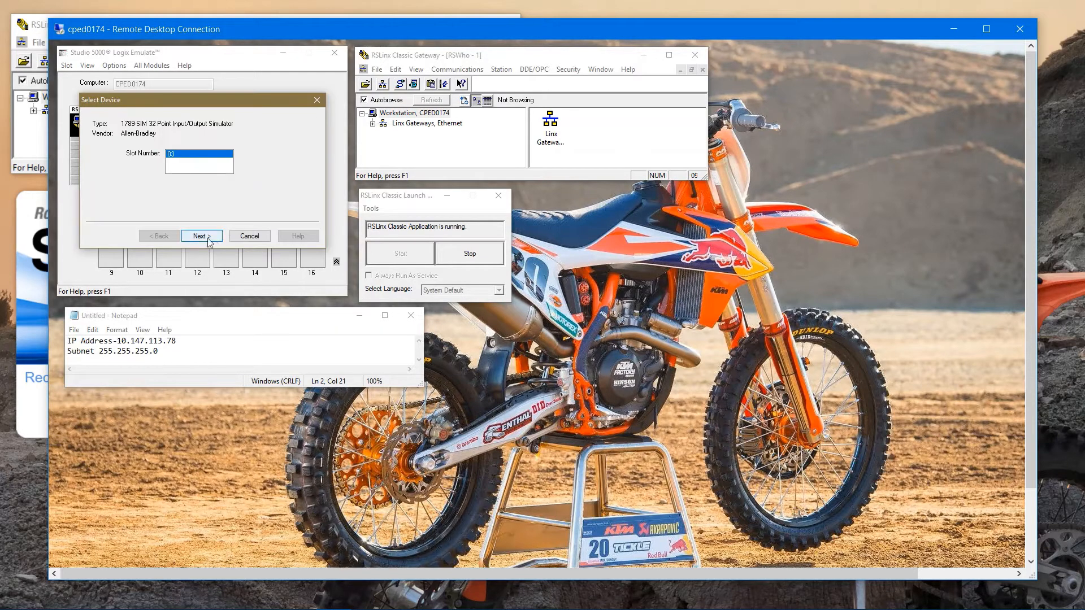
{"action": "left_click", "coordinate": [201, 236]}
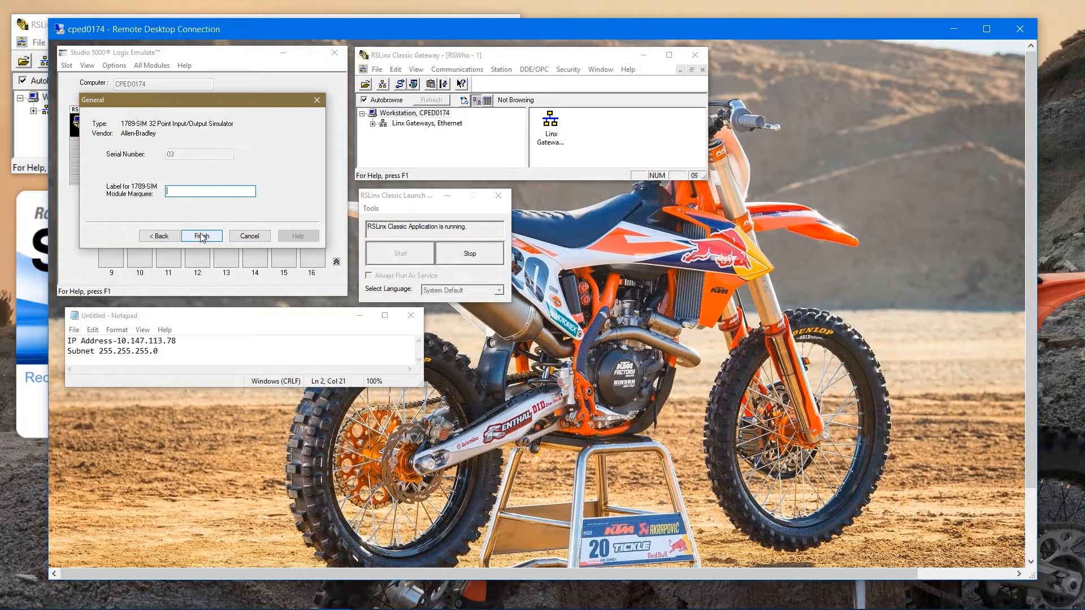
{"action": "left_click", "coordinate": [202, 236]}
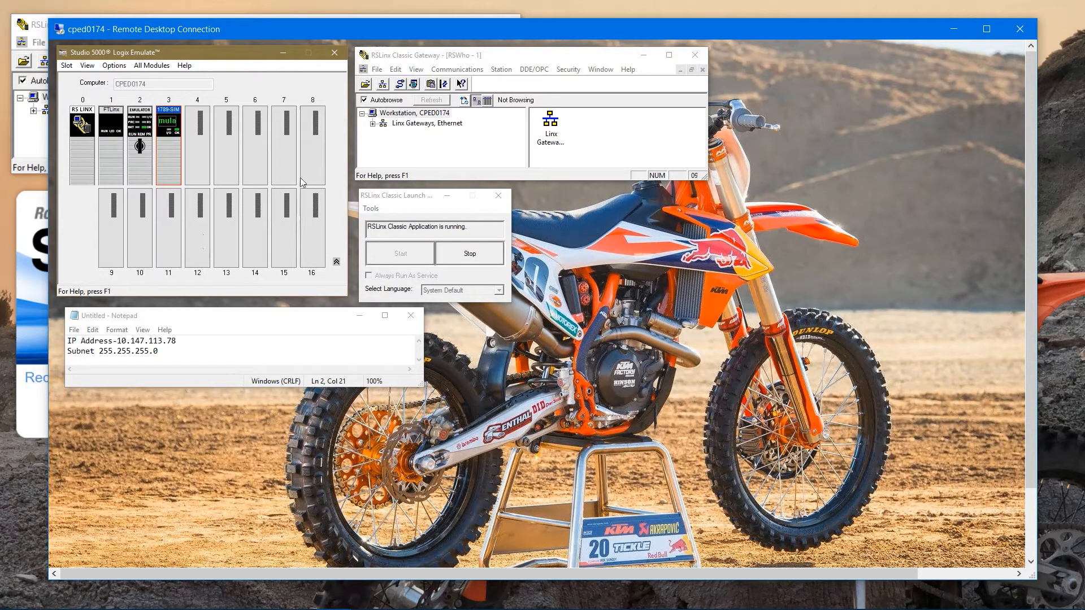
Check in the remote RSLinx Classic Gateway's general options whether UDP messages are accepted on the Ethernet port.
{"action": "left_click", "coordinate": [435, 58]}
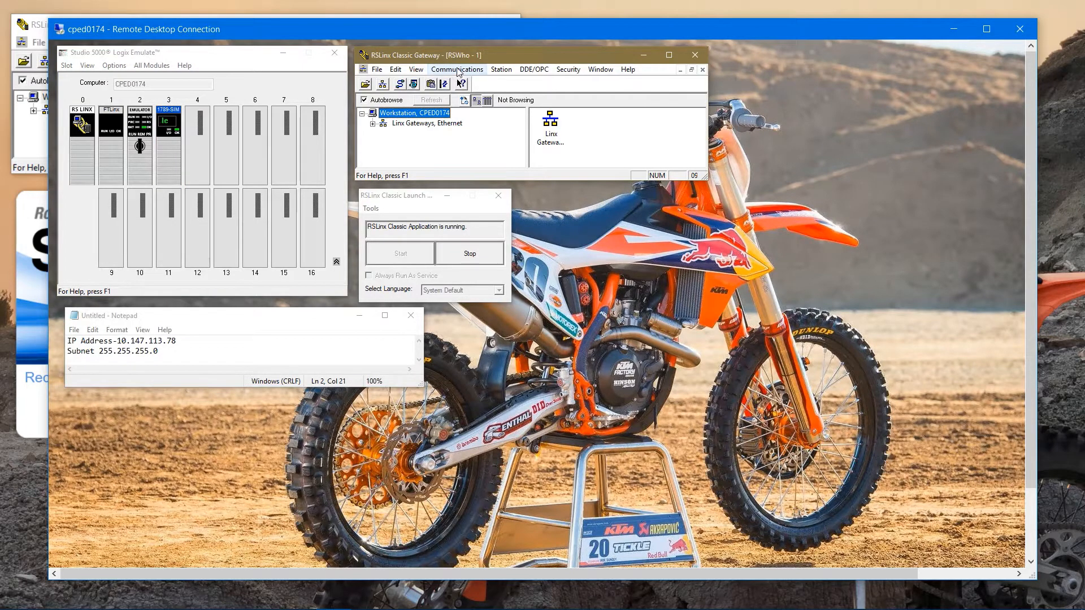
{"action": "mouse_move", "coordinate": [459, 35]}
{"action": "left_mouse_down"}
{"action": "mouse_move", "coordinate": [451, 17]}
{"action": "mouse_move", "coordinate": [472, 33]}
{"action": "left_mouse_up"}
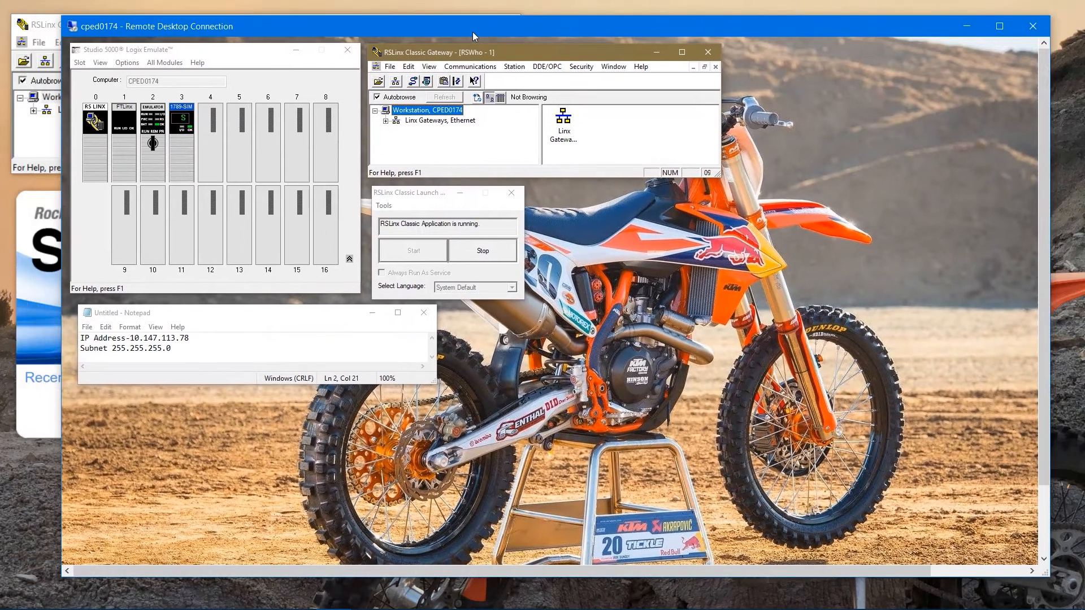
{"action": "left_click", "coordinate": [475, 68]}
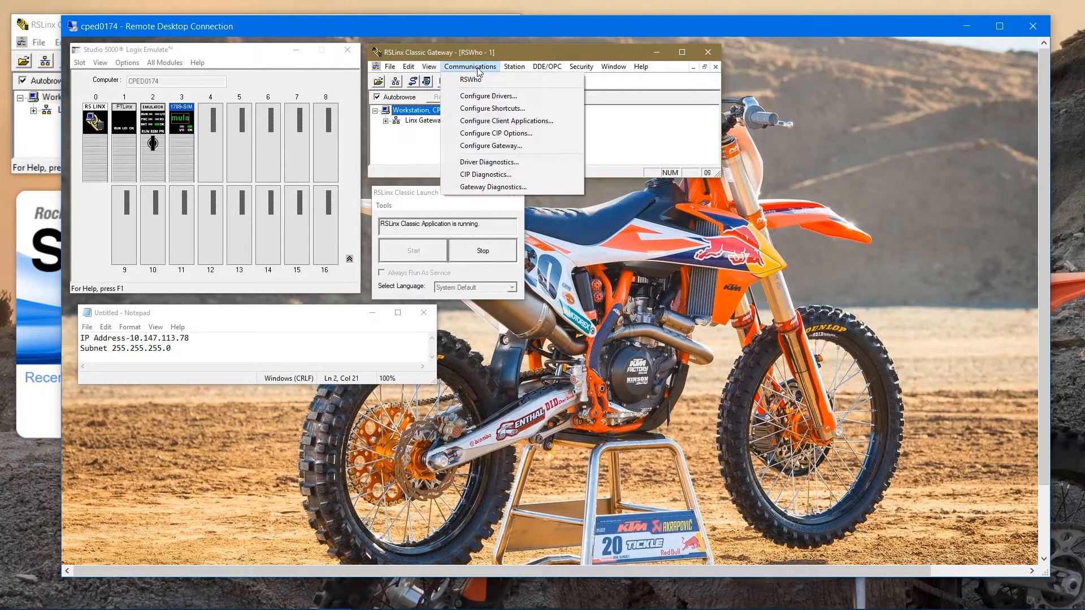
{"action": "left_click", "coordinate": [431, 67]}
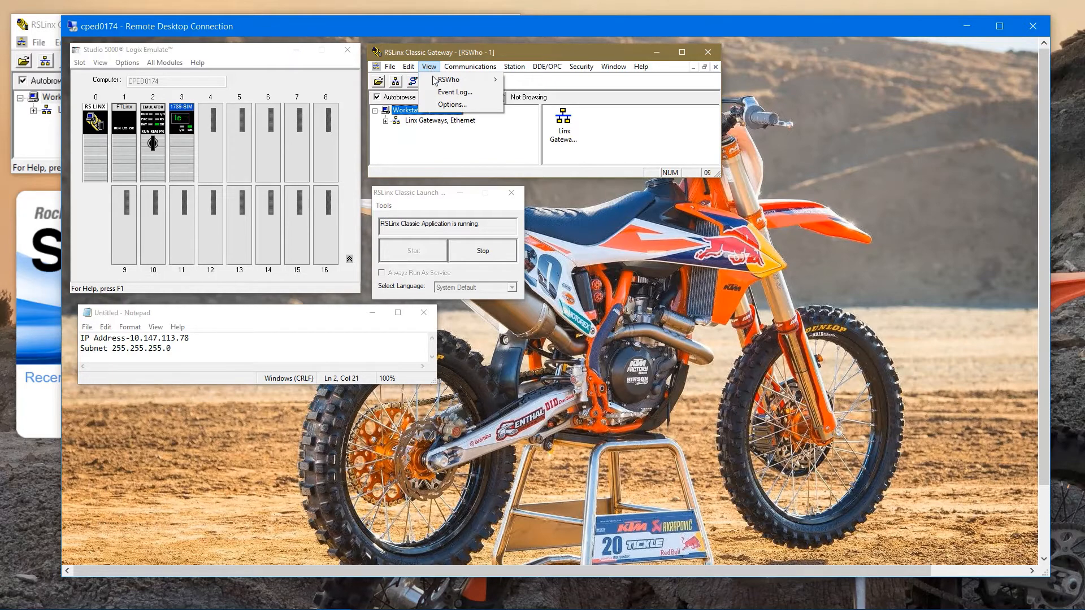
{"action": "left_click", "coordinate": [445, 105]}
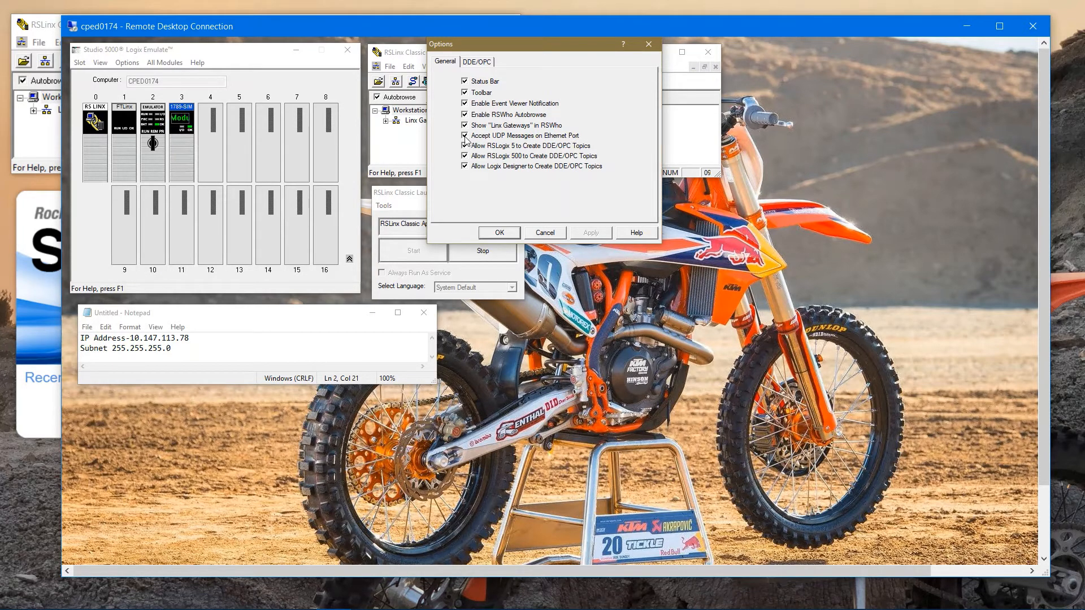
{"action": "left_click", "coordinate": [540, 236]}
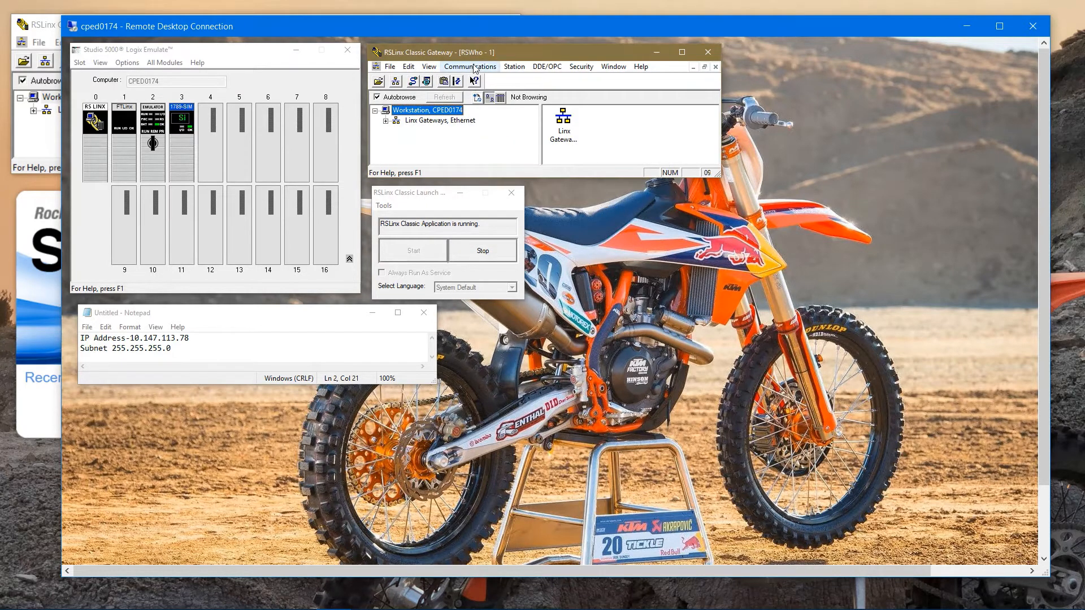
Check in the remote RSLinx gateway configuration whether RSLinx Classic Gateway is enabled.
{"action": "left_click", "coordinate": [473, 67]}
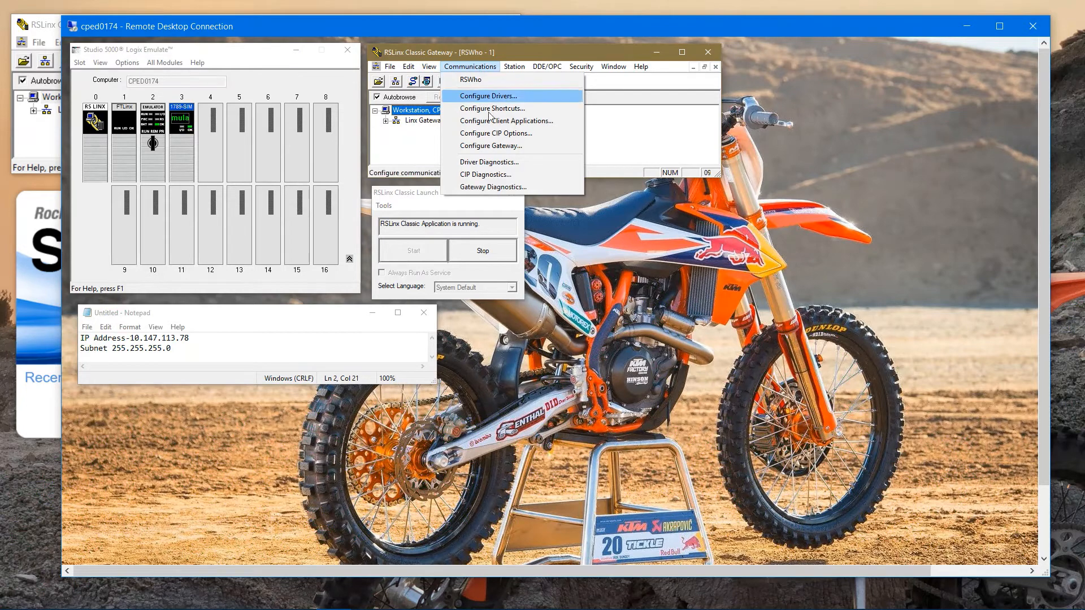
{"action": "left_click", "coordinate": [491, 146]}
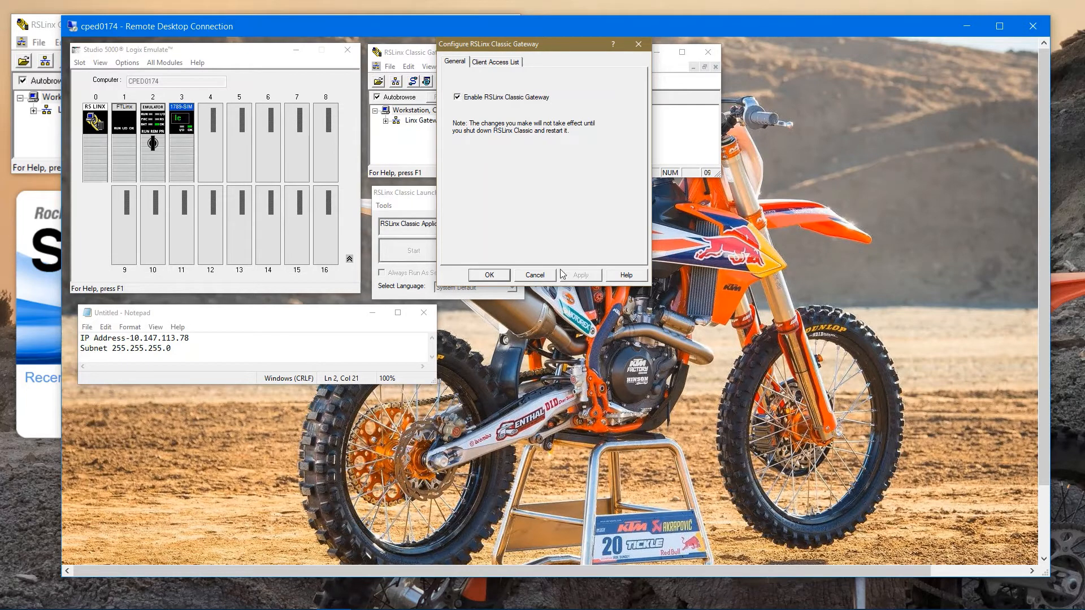
{"action": "left_click", "coordinate": [534, 274]}
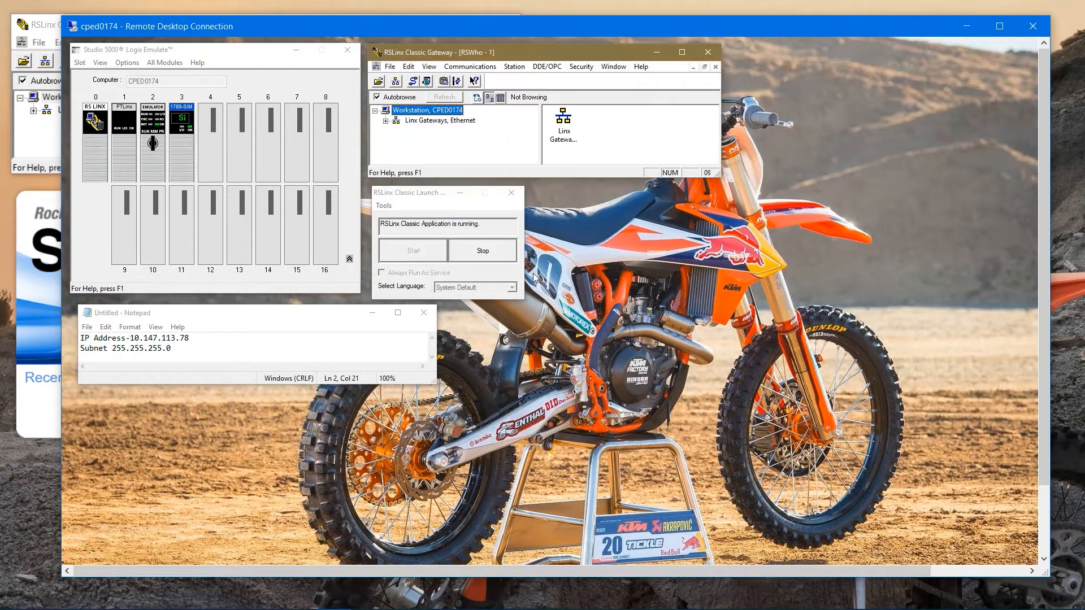
Add a Virtual Backplane (SoftLogix58xx, USB) driver named AB_VBP-1 at slot 0 and browse its virtual chassis.
{"action": "left_click", "coordinate": [481, 68]}
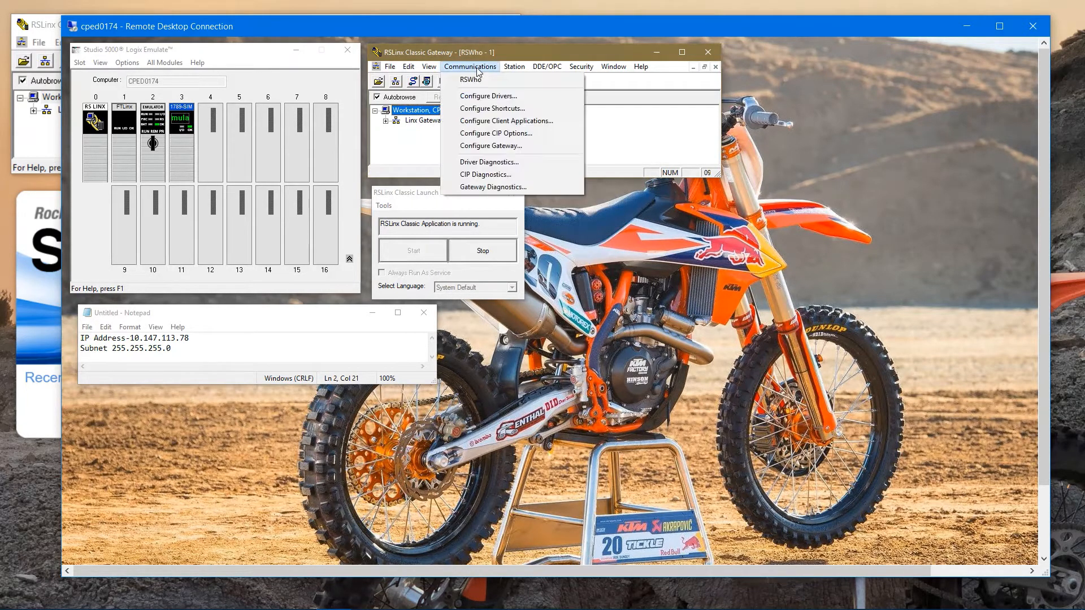
{"action": "left_click", "coordinate": [493, 97]}
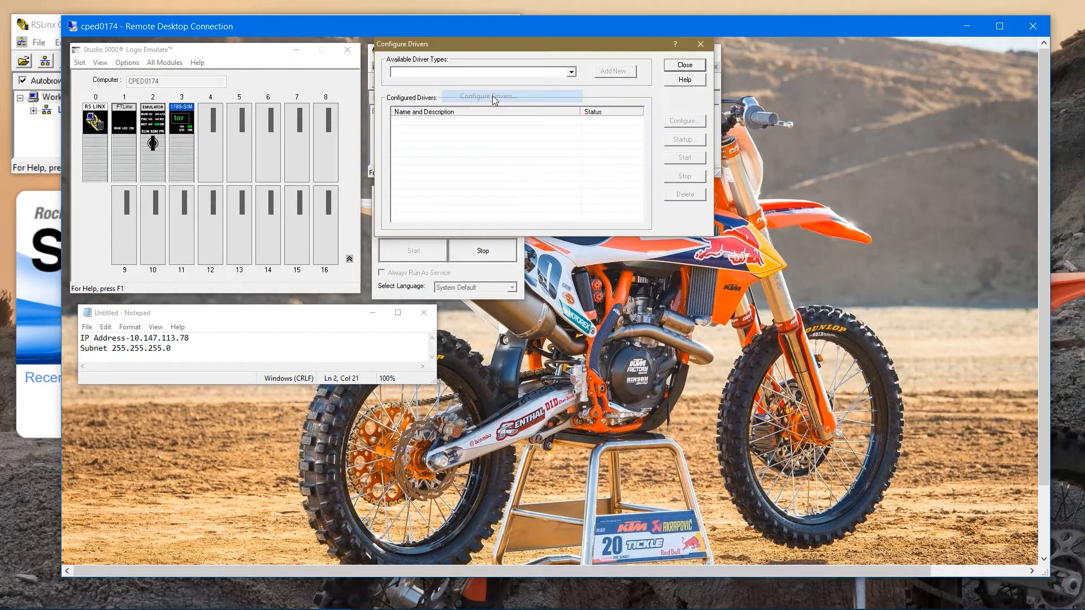
{"action": "left_click", "coordinate": [572, 73]}
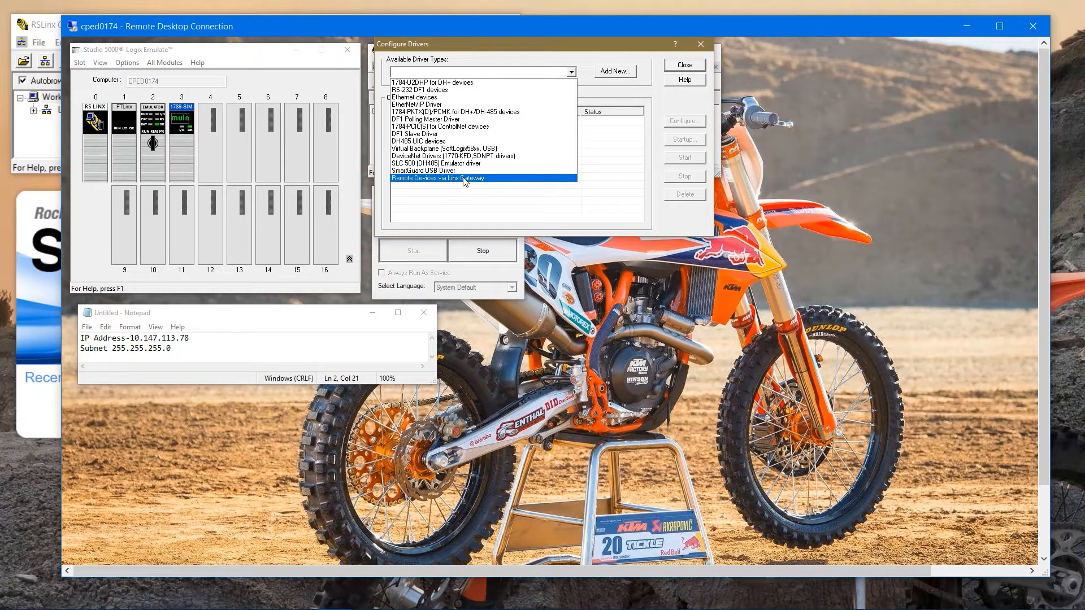
{"action": "left_click", "coordinate": [475, 148]}
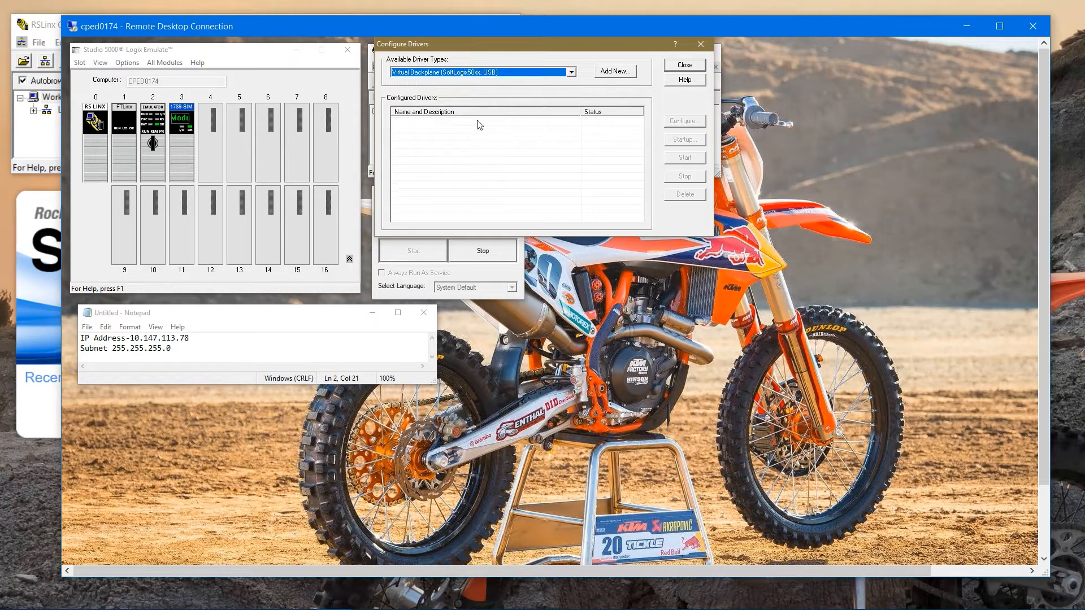
{"action": "left_click", "coordinate": [613, 72]}
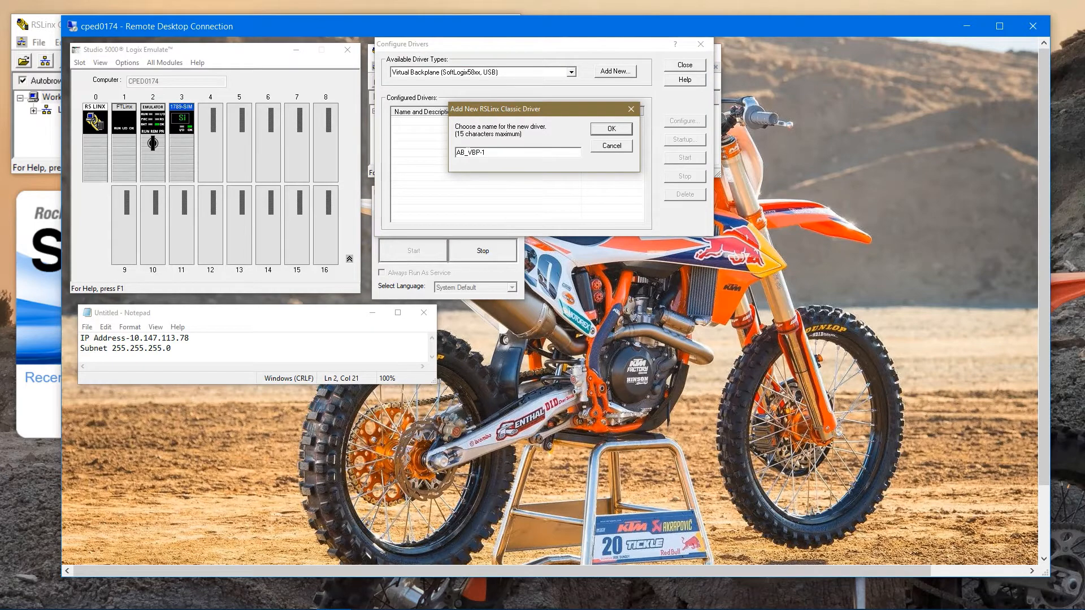
{"action": "left_click", "coordinate": [610, 130]}
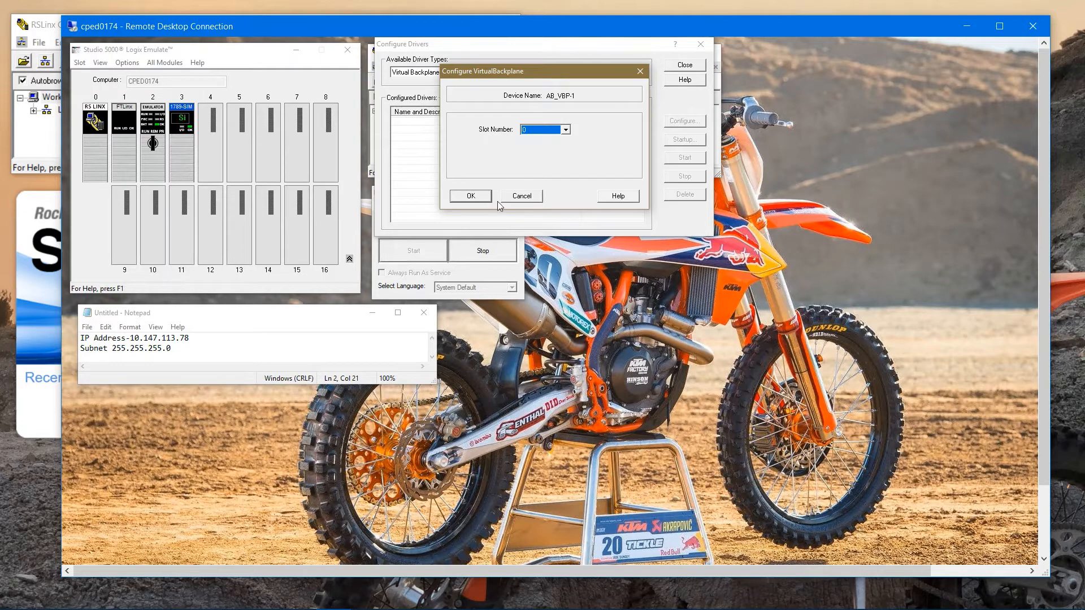
{"action": "left_click", "coordinate": [473, 197]}
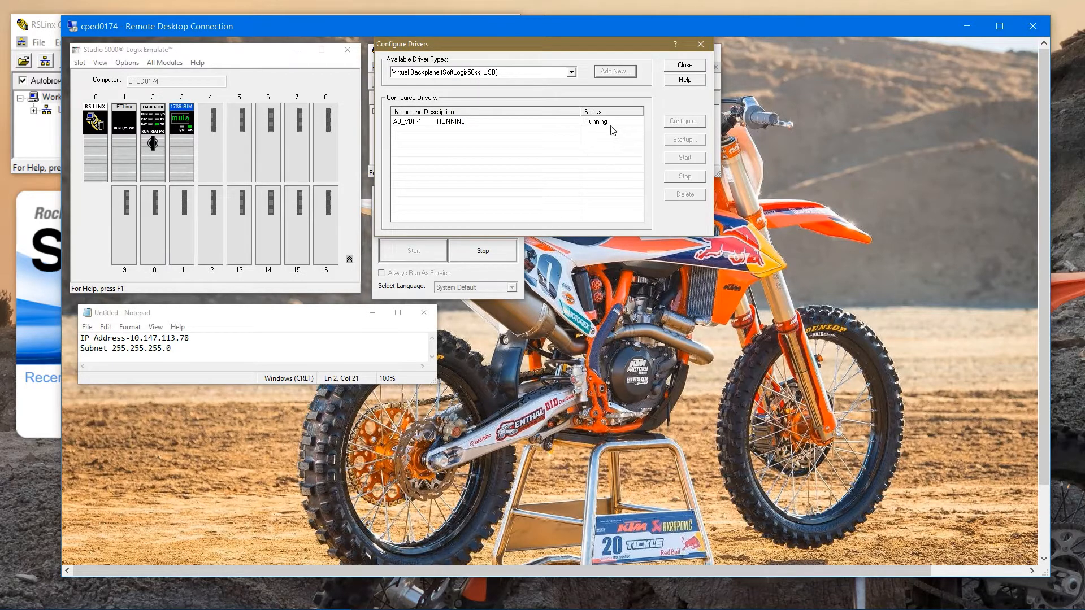
{"action": "left_click", "coordinate": [685, 66]}
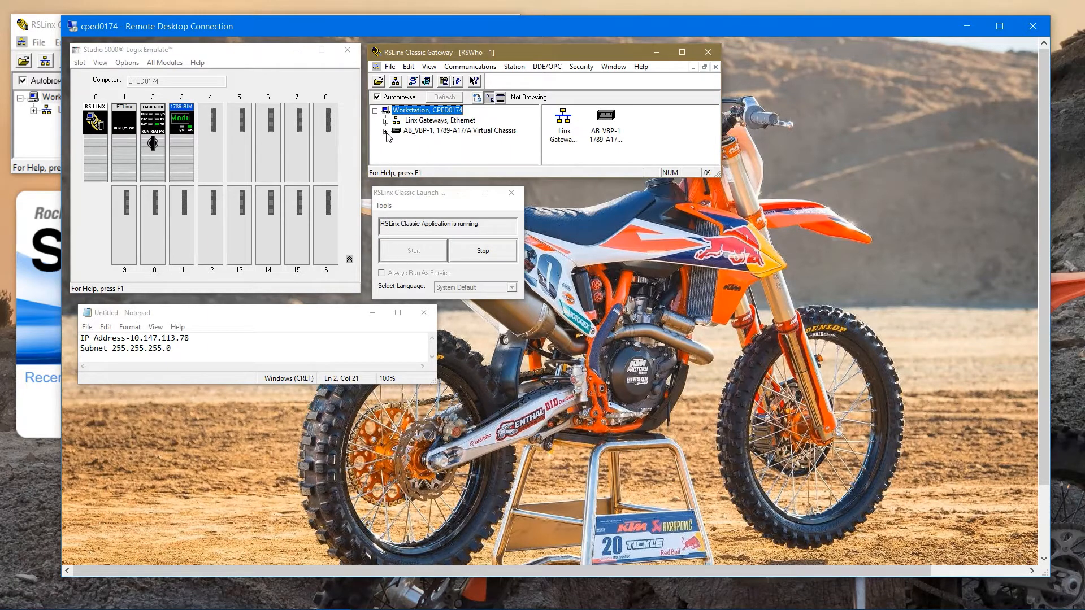
{"action": "left_click", "coordinate": [418, 131]}
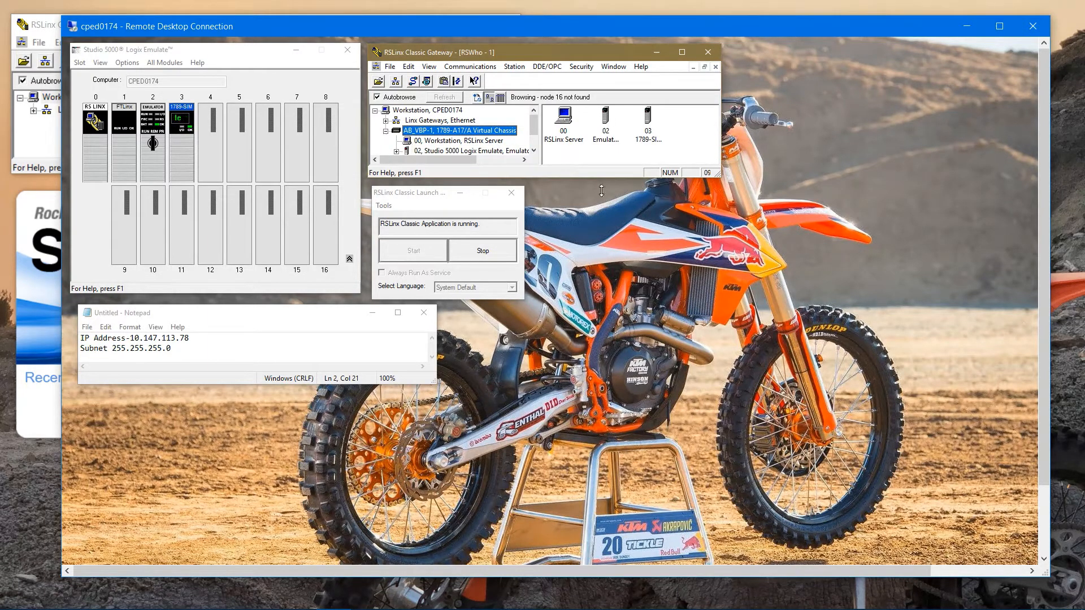
Enlarge the remote RSLinx window, move the launch control panel clear of it, and select the 1789-SIM module in the virtual chassis.
{"action": "left_click_drag", "start_coordinate": [617, 180], "coordinate": [619, 194]}
{"action": "left_click", "coordinate": [443, 215]}
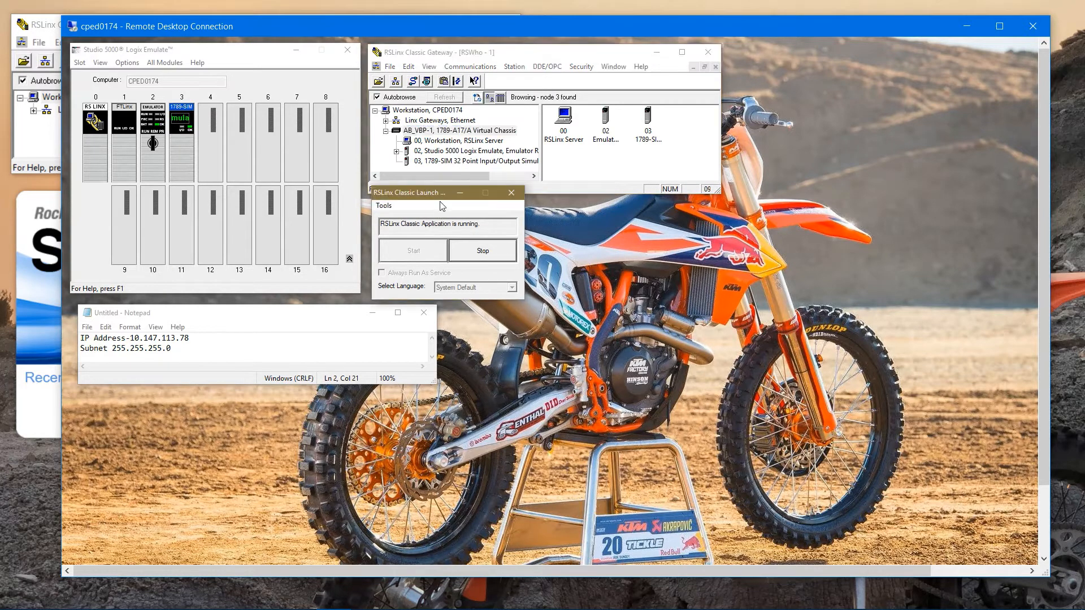
{"action": "left_click_drag", "start_coordinate": [437, 197], "coordinate": [531, 224]}
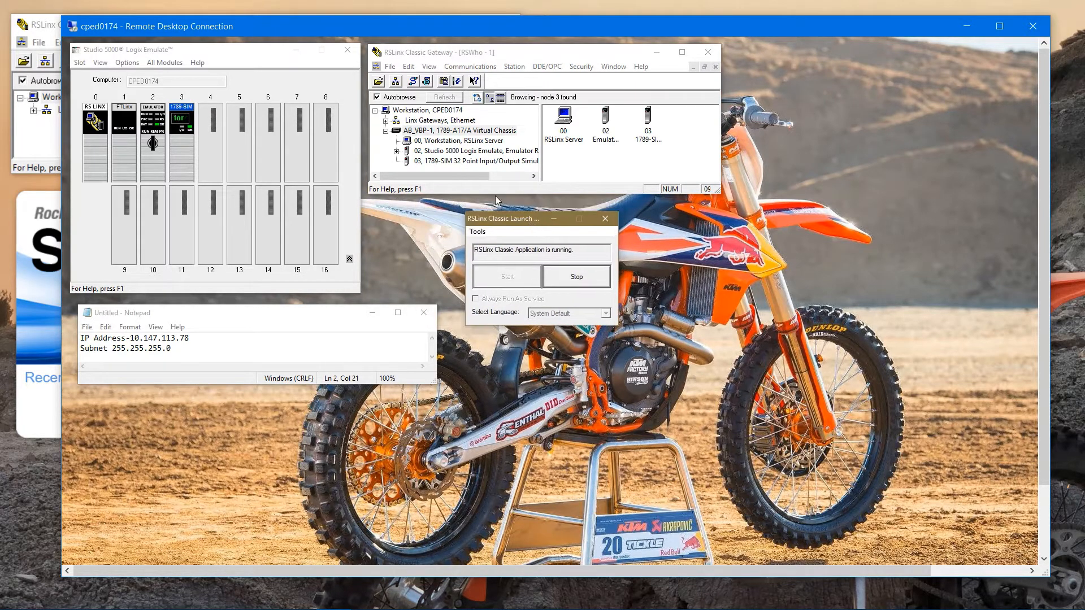
{"action": "left_click", "coordinate": [418, 163]}
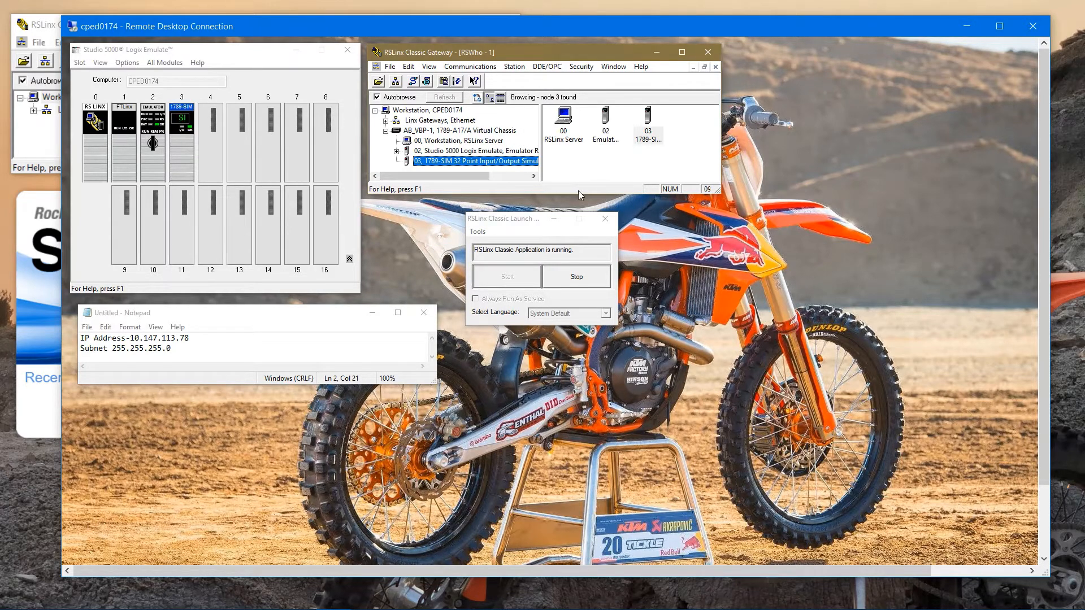
{"action": "left_click_drag", "start_coordinate": [579, 195], "coordinate": [579, 197]}
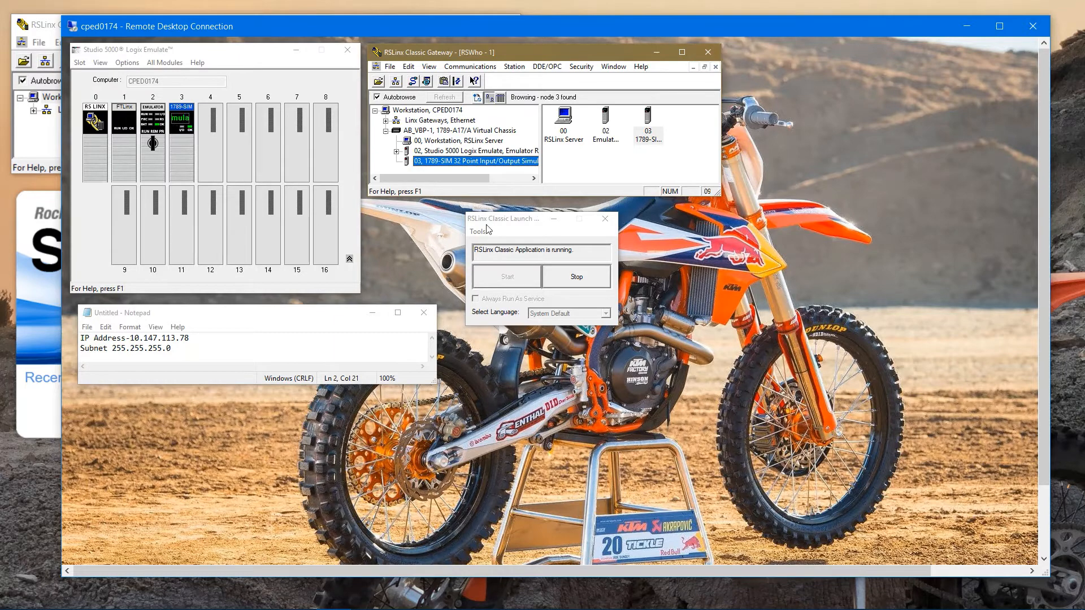
Stop the RSLinx Classic application on the remote machine and start it again.
{"action": "left_click", "coordinate": [581, 276]}
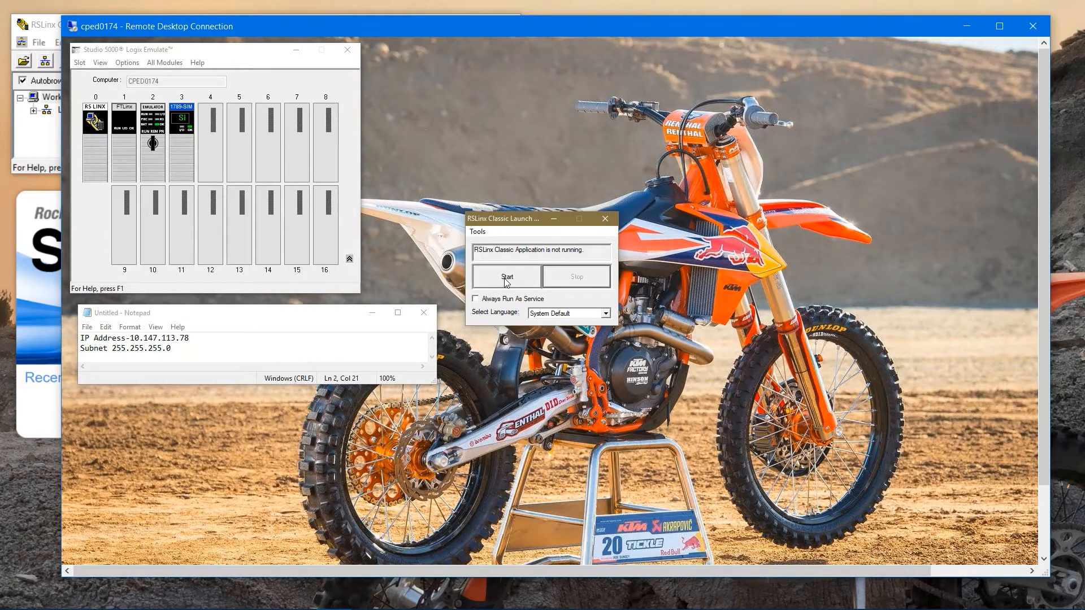
{"action": "left_click", "coordinate": [507, 281]}
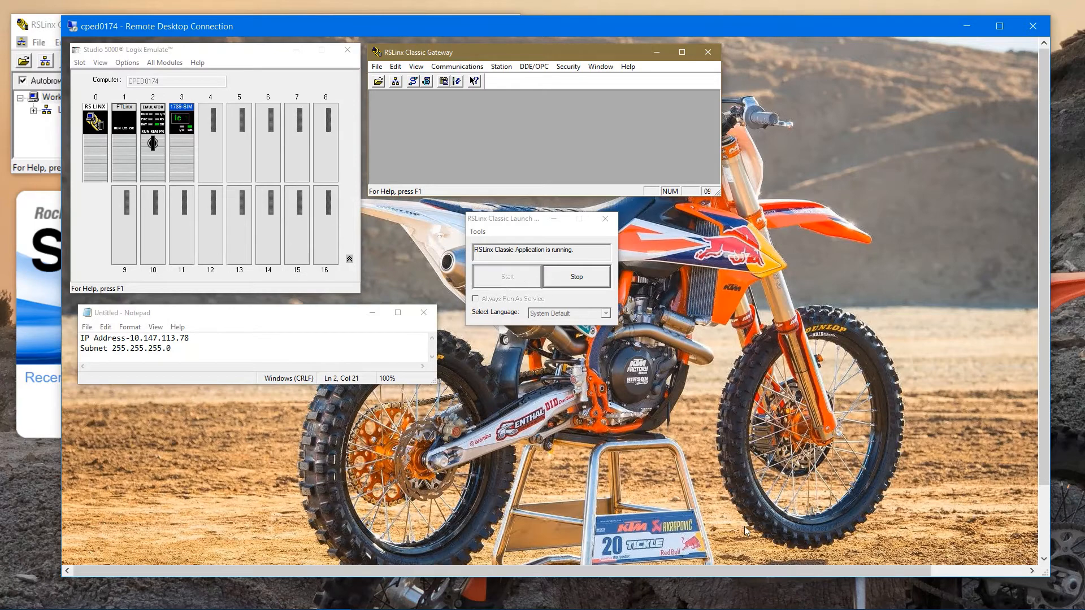
Check the remote machine's notification area for the option to shut down RSLinx Classic.
{"action": "left_click_drag", "start_coordinate": [1043, 347], "coordinate": [1043, 422]}
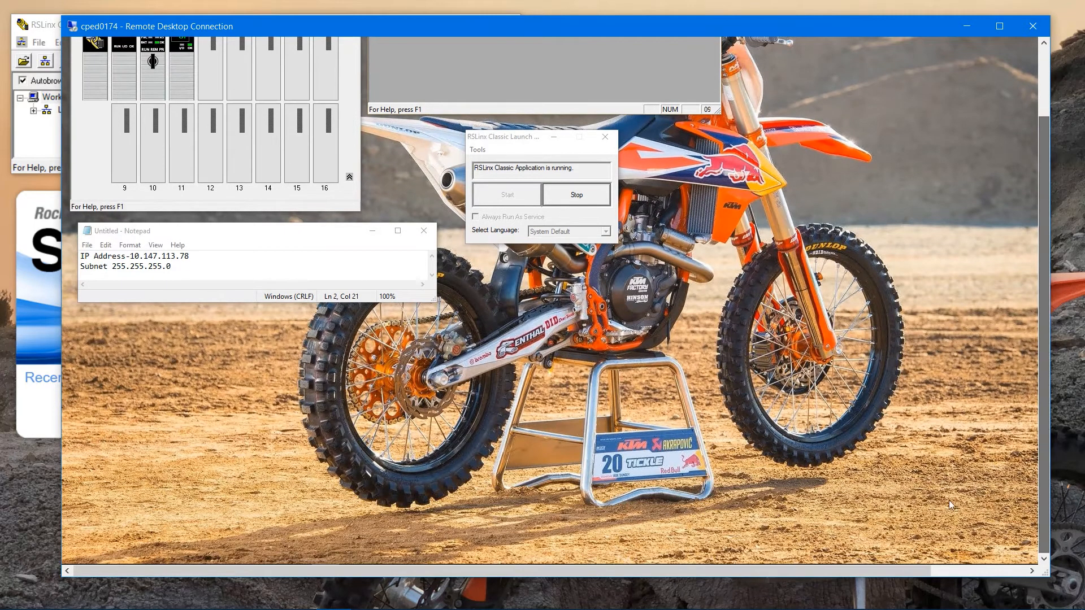
{"action": "left_click_drag", "start_coordinate": [898, 571], "coordinate": [999, 569]}
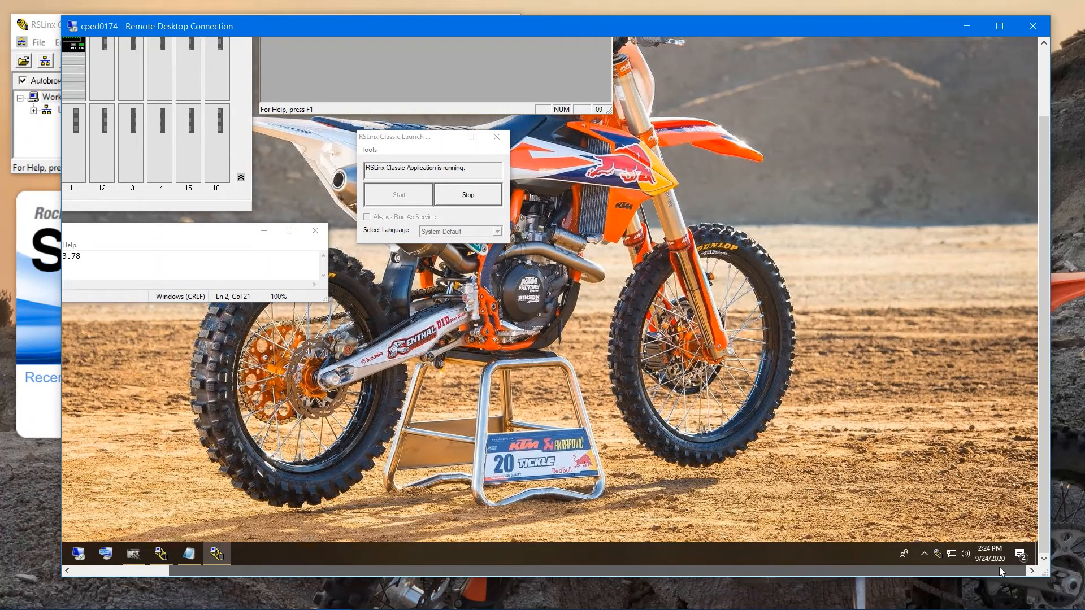
{"action": "right_click", "coordinate": [939, 557]}
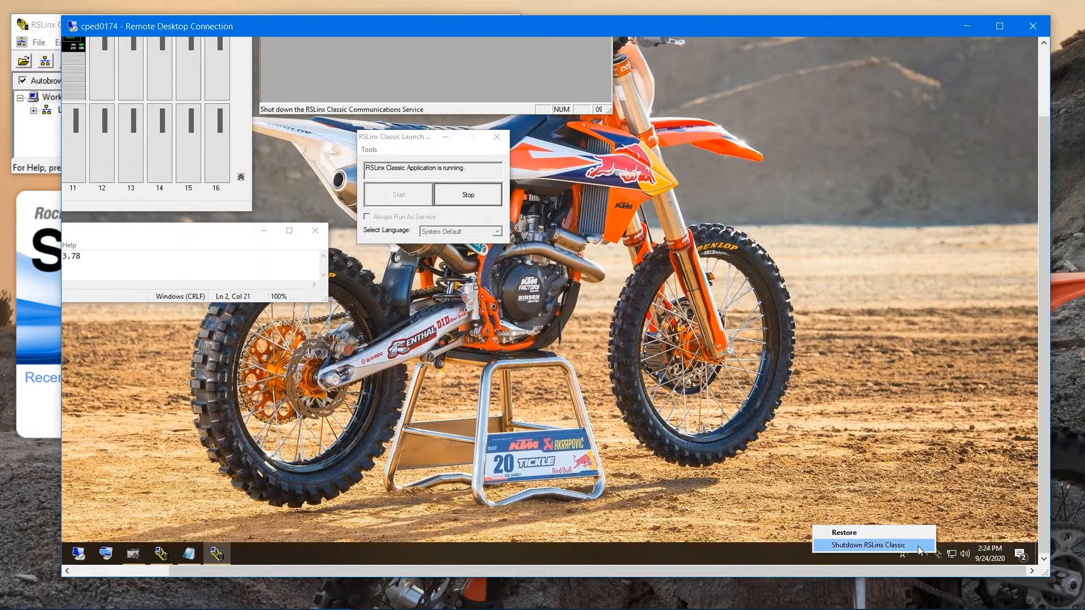
{"action": "left_click", "coordinate": [890, 448]}
{"action": "left_click_drag", "start_coordinate": [958, 572], "coordinate": [817, 579]}
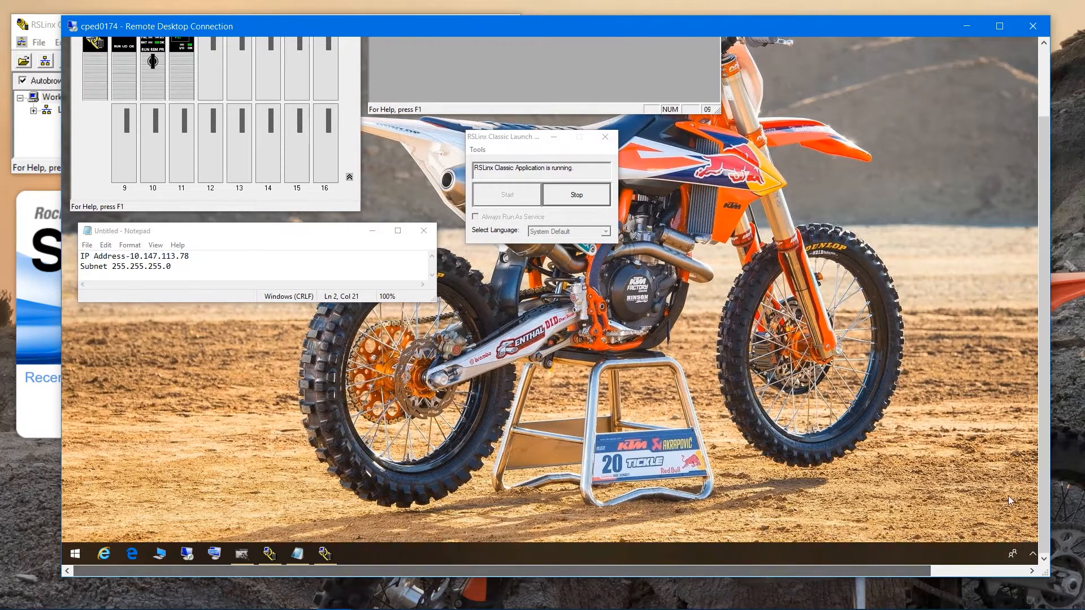
{"action": "left_click_drag", "start_coordinate": [1042, 470], "coordinate": [1053, 350]}
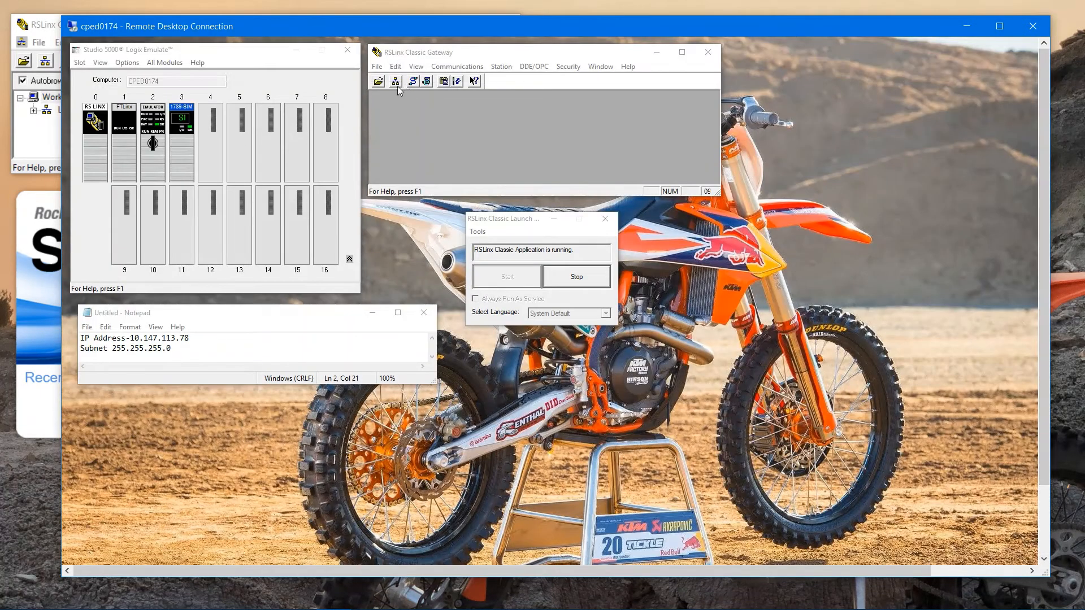
Reopen RSWho in the remote RSLinx and browse the modules of the AB_VBP-1 virtual chassis.
{"action": "left_click", "coordinate": [396, 83]}
{"action": "left_click_drag", "start_coordinate": [411, 165], "coordinate": [411, 182]}
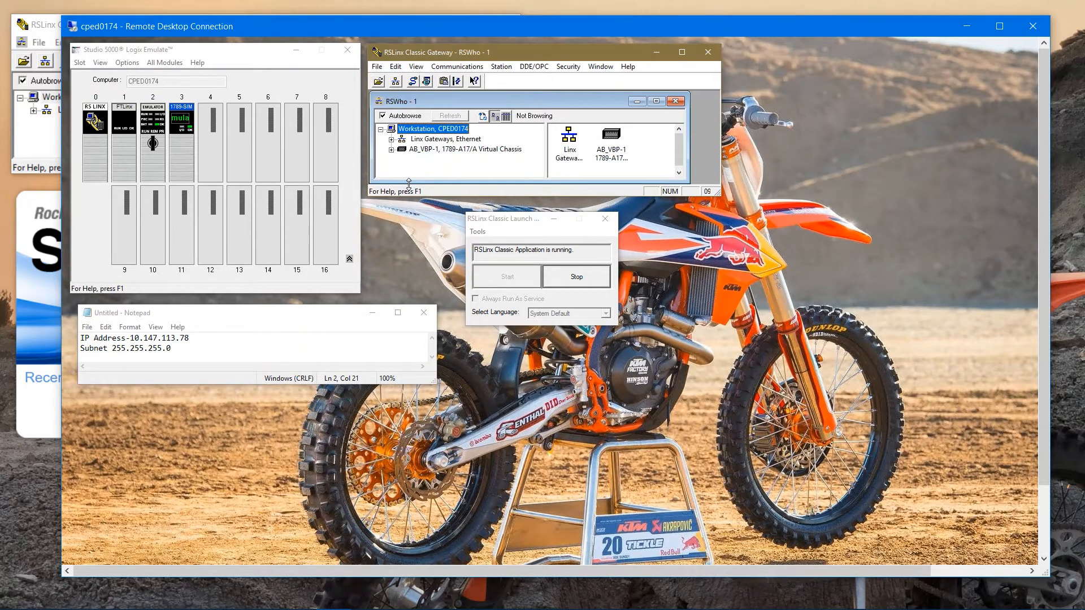
{"action": "left_click", "coordinate": [391, 149]}
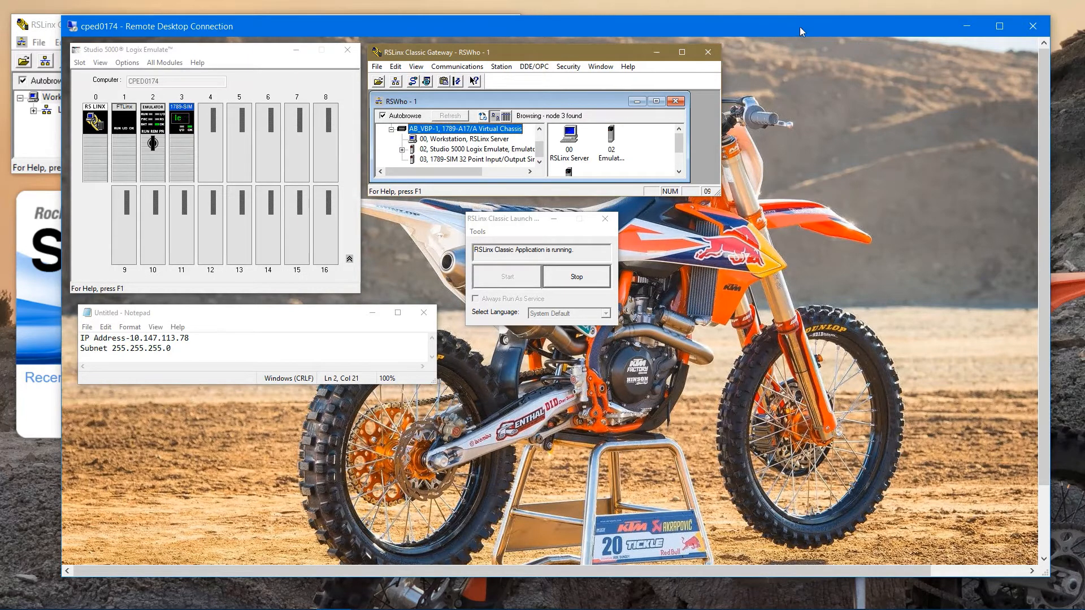
Move the remote desktop window clear of the local RSLinx and check whether its general options accept UDP messages on the Ethernet port.
{"action": "left_click", "coordinate": [709, 11]}
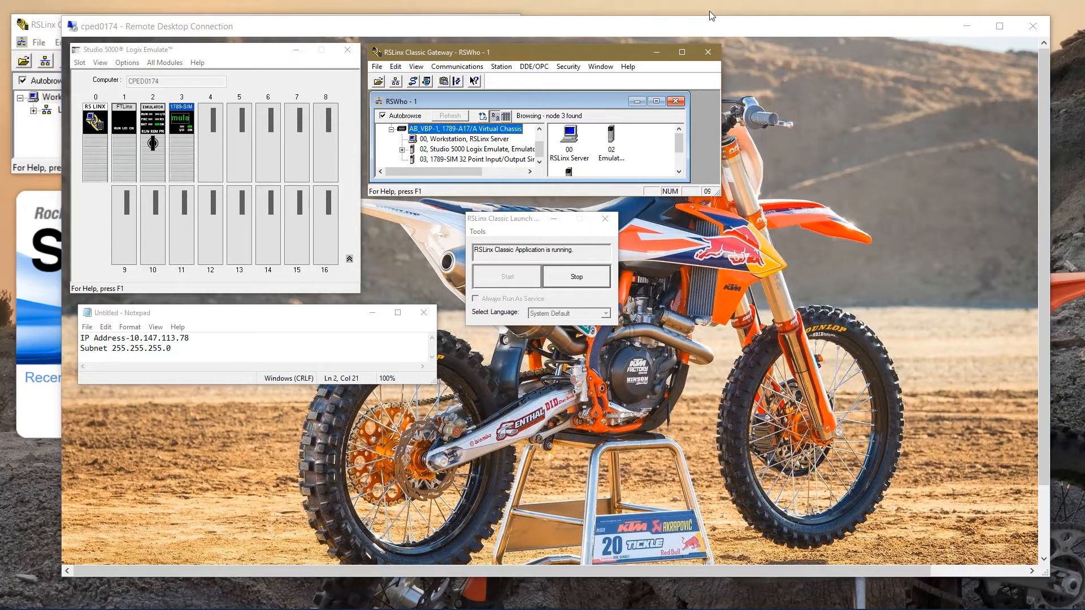
{"action": "left_click_drag", "start_coordinate": [697, 26], "coordinate": [996, 243]}
{"action": "left_click", "coordinate": [206, 30]}
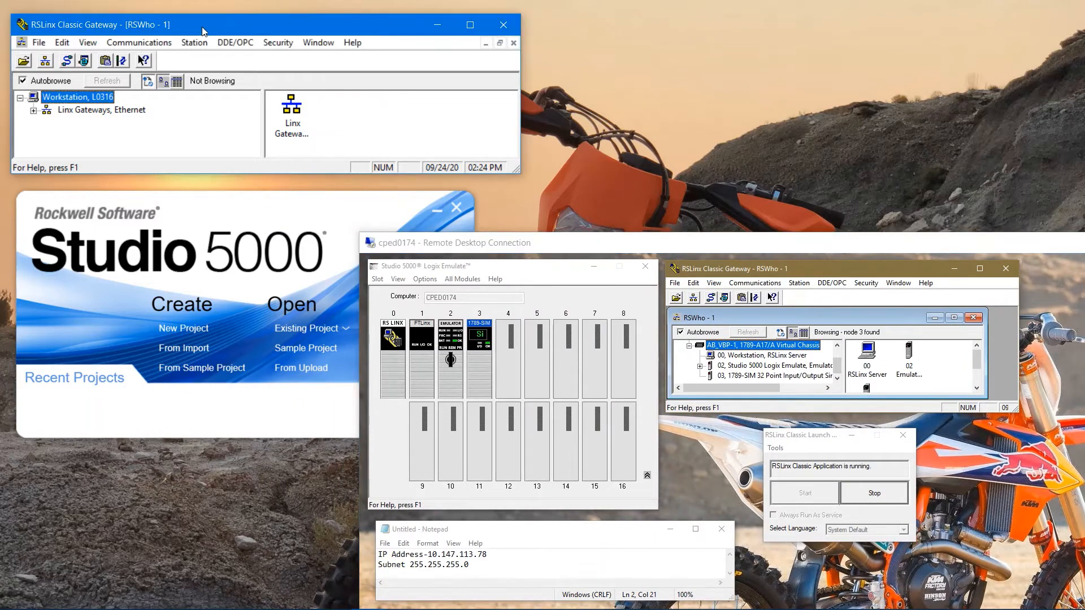
{"action": "left_click", "coordinate": [88, 43]}
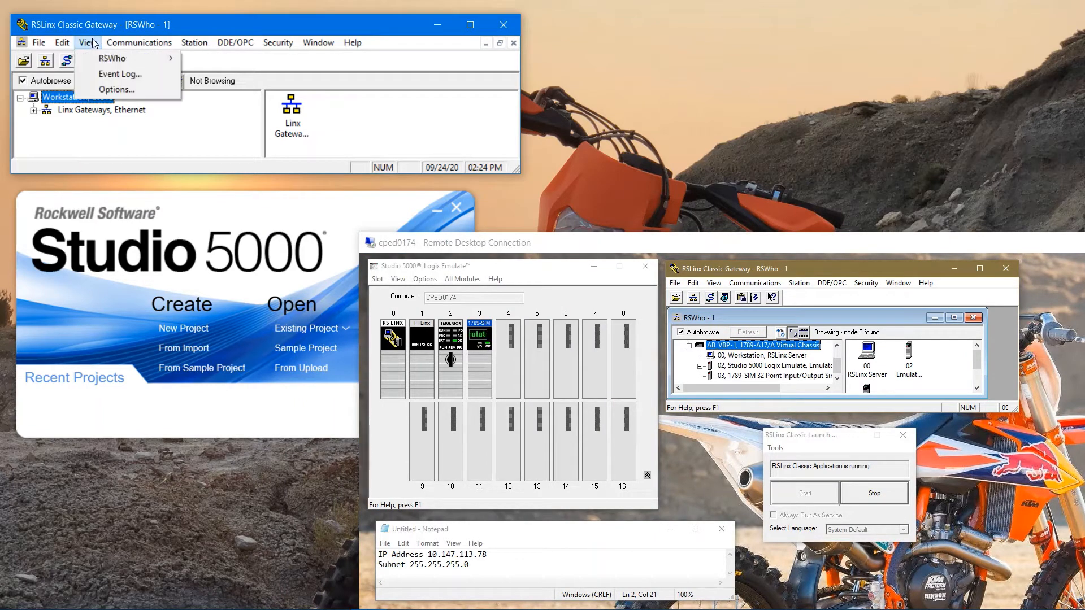
{"action": "left_click", "coordinate": [116, 88]}
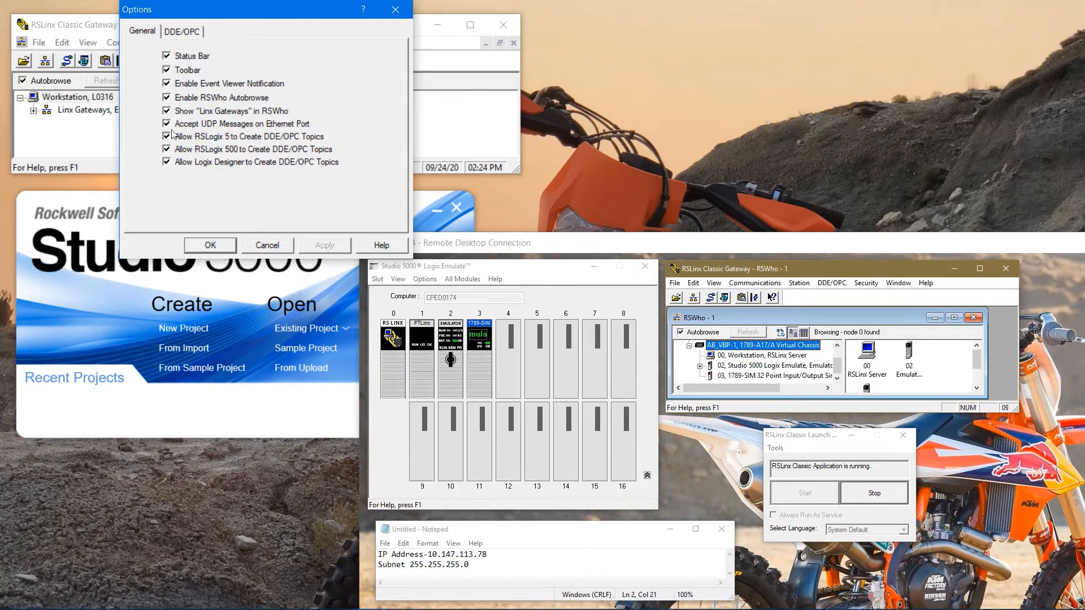
{"action": "left_click", "coordinate": [395, 10]}
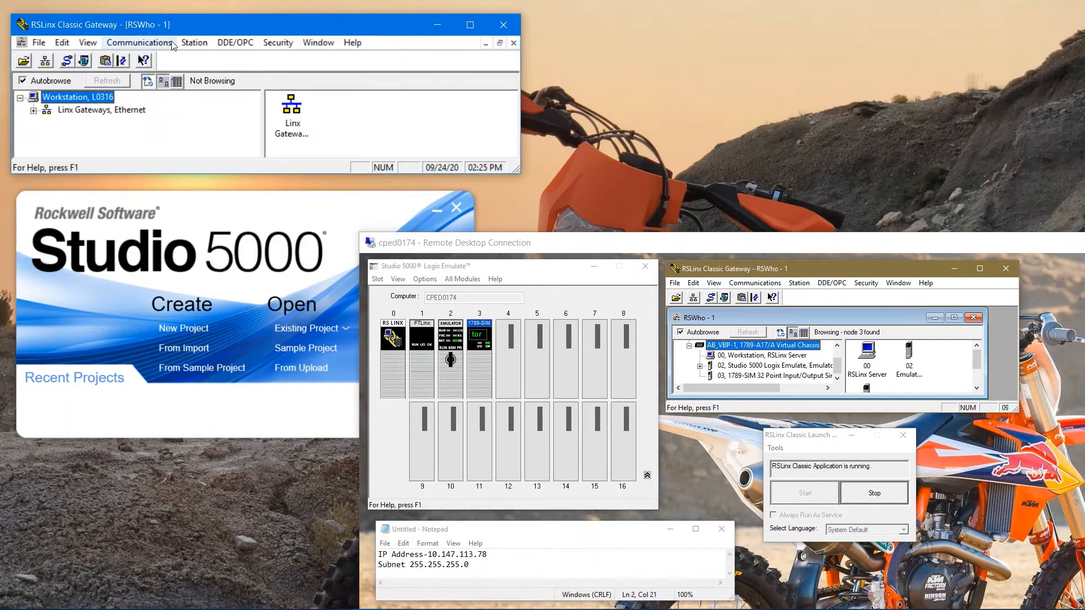
Add a Remote Devices via Linx Gateway driver named TCP-1 to the local RSLinx.
{"action": "left_click", "coordinate": [162, 45]}
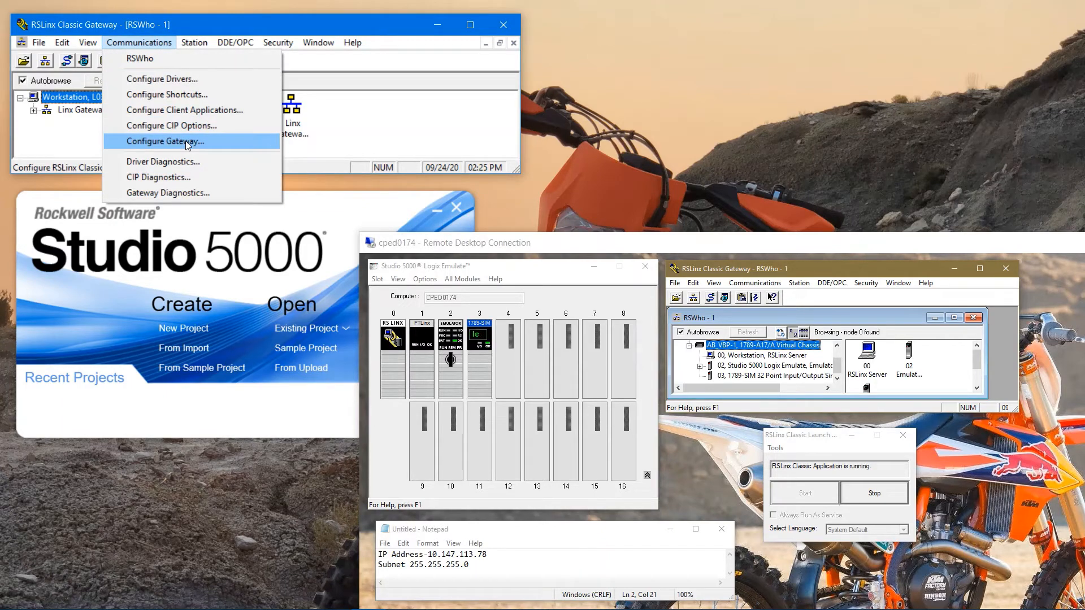
{"action": "left_click", "coordinate": [191, 80]}
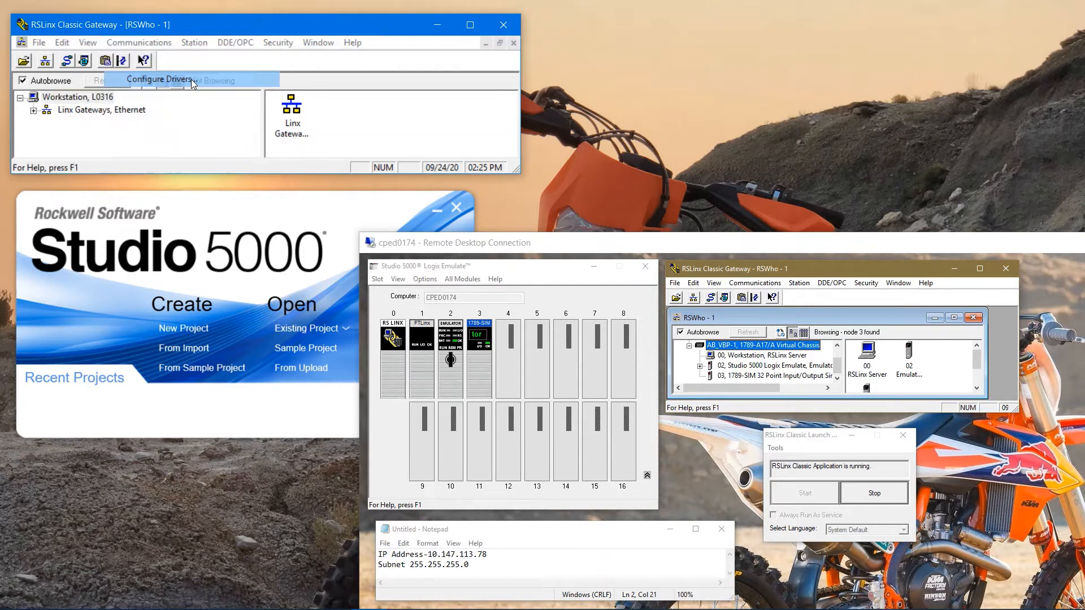
{"action": "left_click", "coordinate": [302, 46]}
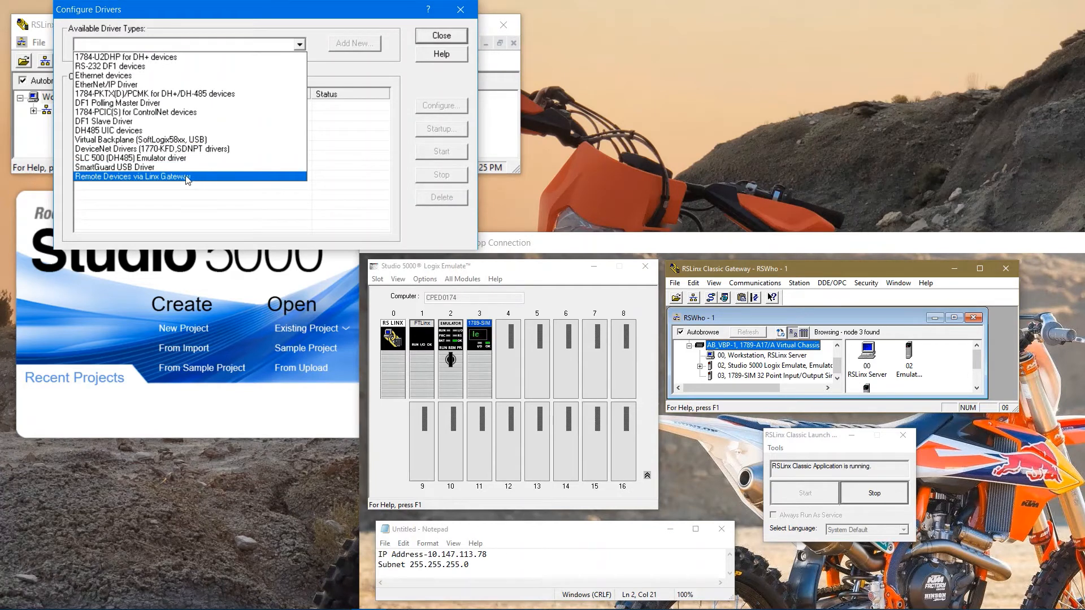
{"action": "left_click", "coordinate": [187, 177]}
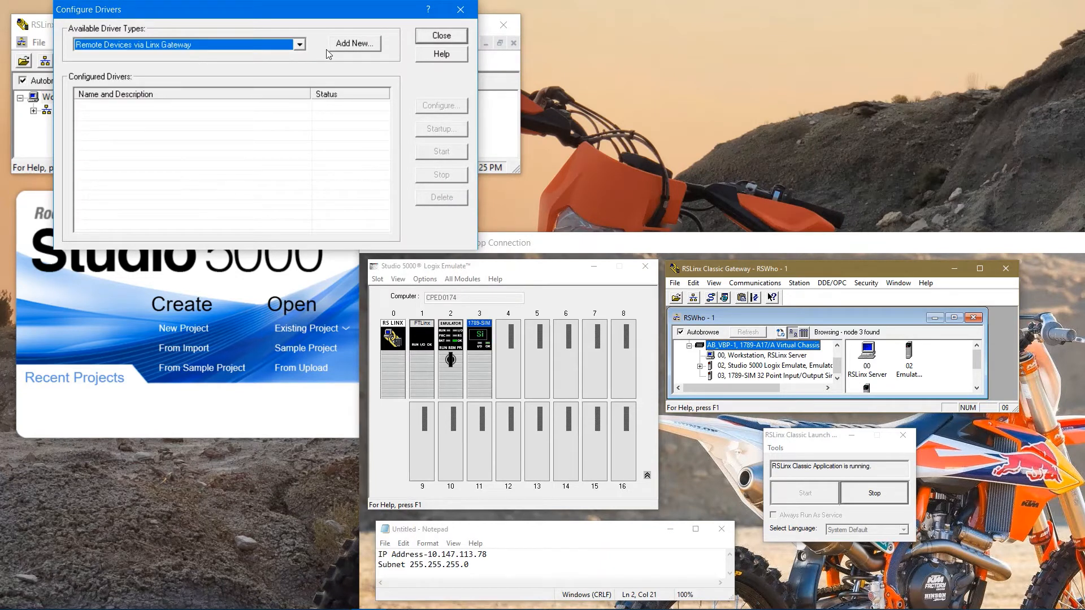
{"action": "left_click", "coordinate": [342, 48]}
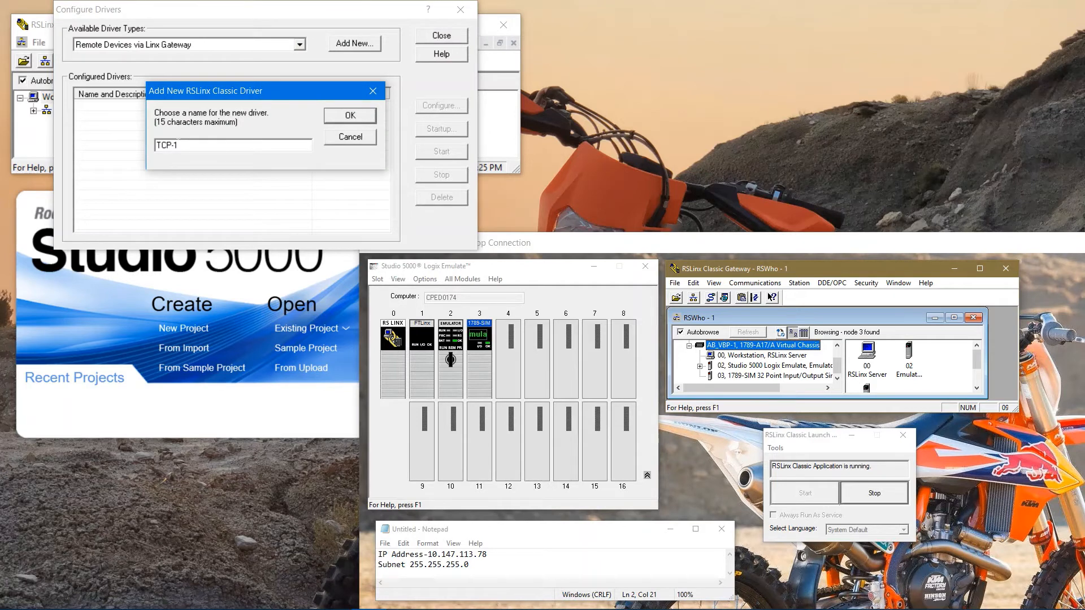
{"action": "left_click", "coordinate": [339, 118]}
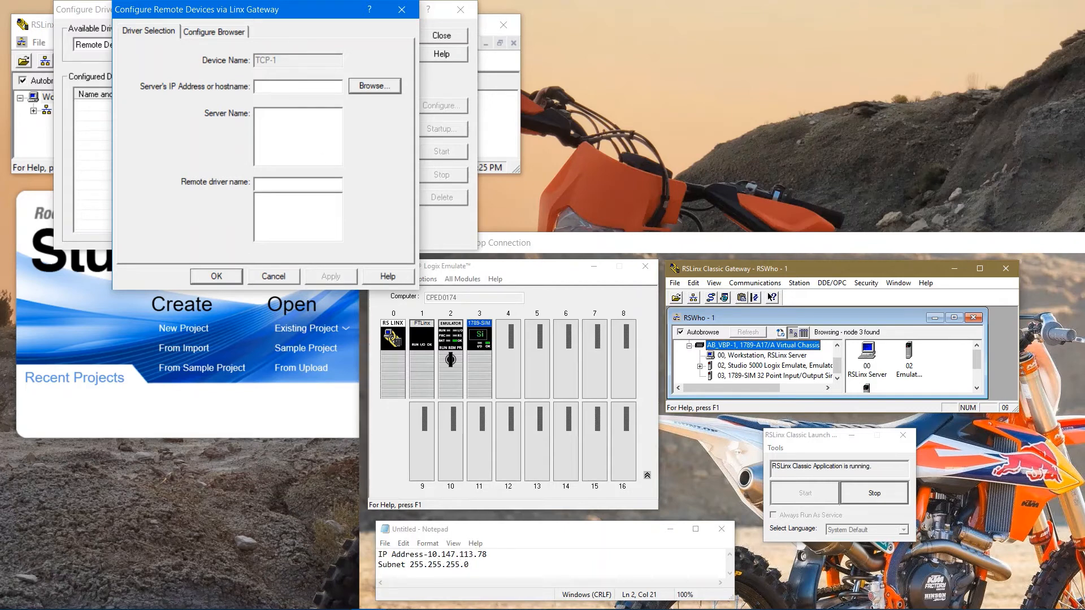
Set the TCP-1 driver's server IP address to 10.147.113.78, accept it, and close the driver configuration.
{"action": "type", "text": "147.113.78"}
{"action": "left_click", "coordinate": [376, 87]}
{"action": "left_click", "coordinate": [231, 278]}
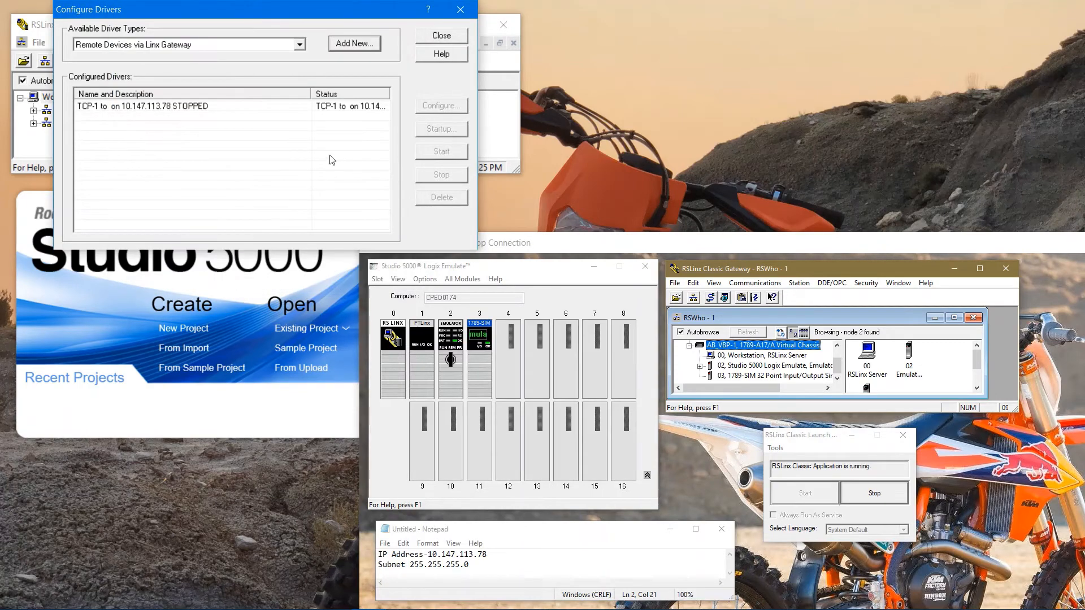
{"action": "left_click", "coordinate": [450, 35]}
Browse TCP-1 to its RSLinx server node, and reopen the driver's configuration to accept AB_VBP-1 as the remote driver.
{"action": "left_click", "coordinate": [34, 124]}
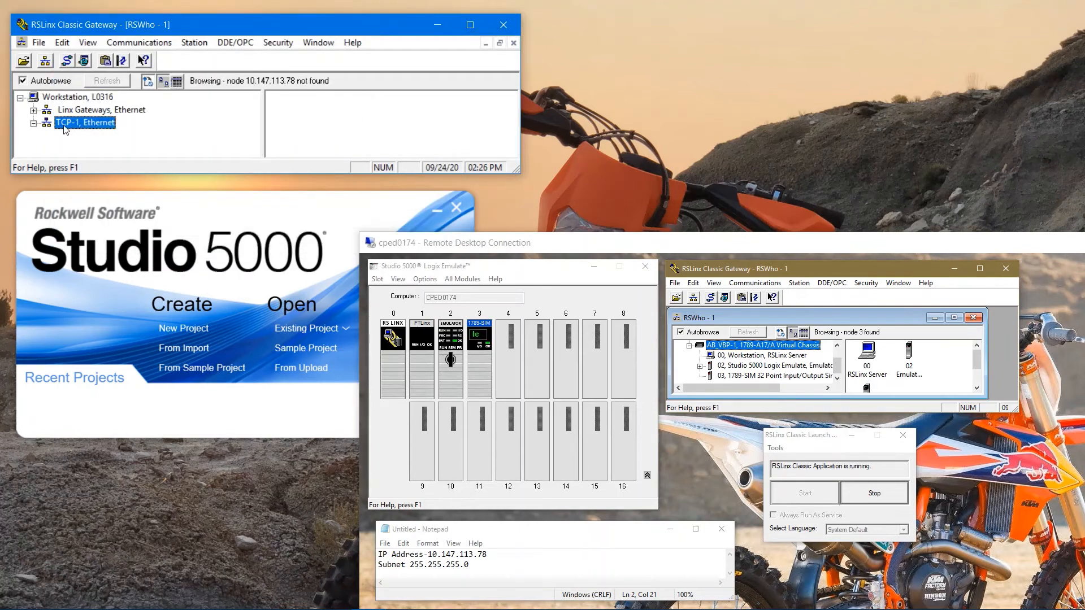
{"action": "left_click", "coordinate": [93, 139]}
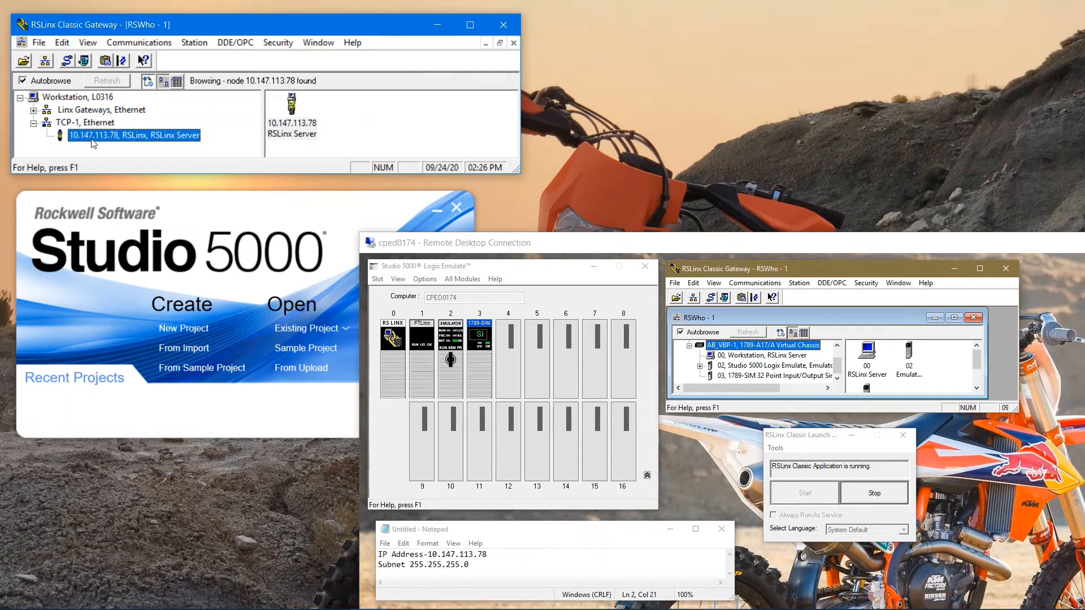
{"action": "left_click", "coordinate": [94, 126]}
{"action": "right_click", "coordinate": [93, 128]}
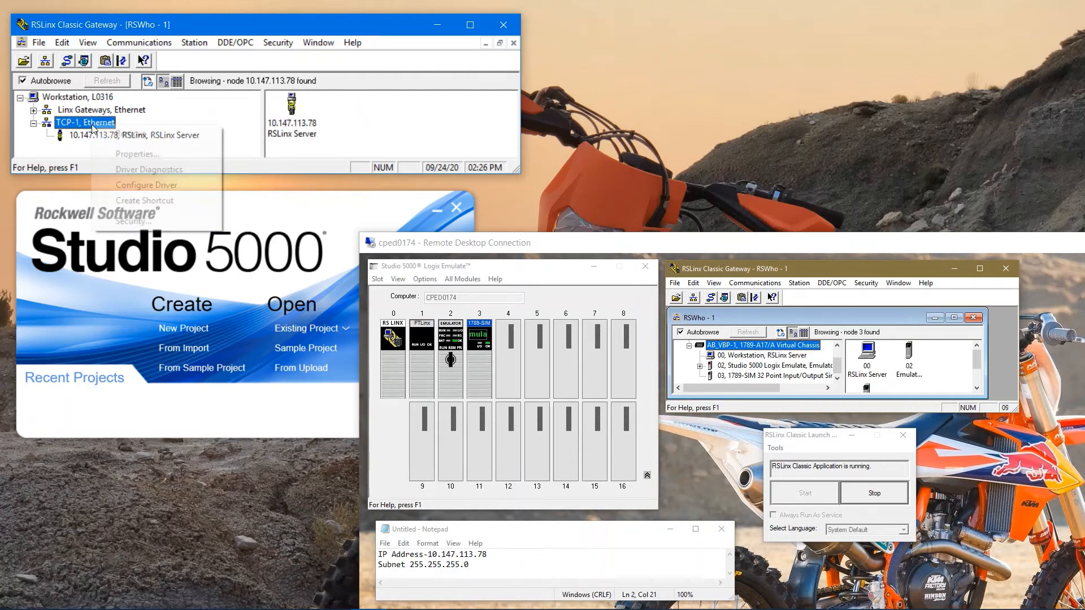
{"action": "left_click", "coordinate": [170, 182]}
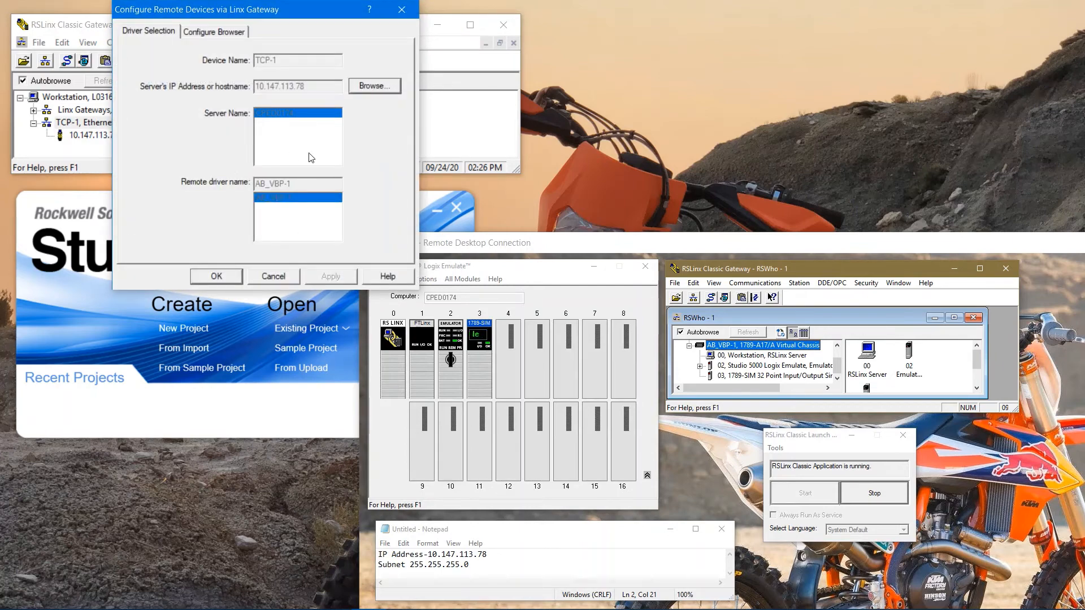
{"action": "left_click", "coordinate": [500, 245]}
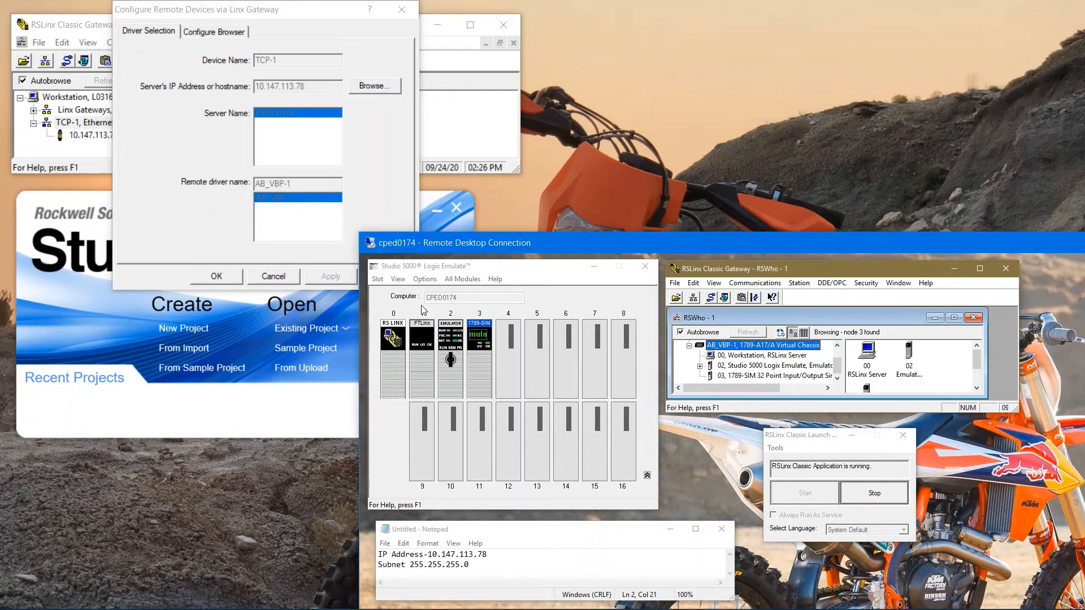
{"action": "left_click", "coordinate": [364, 148]}
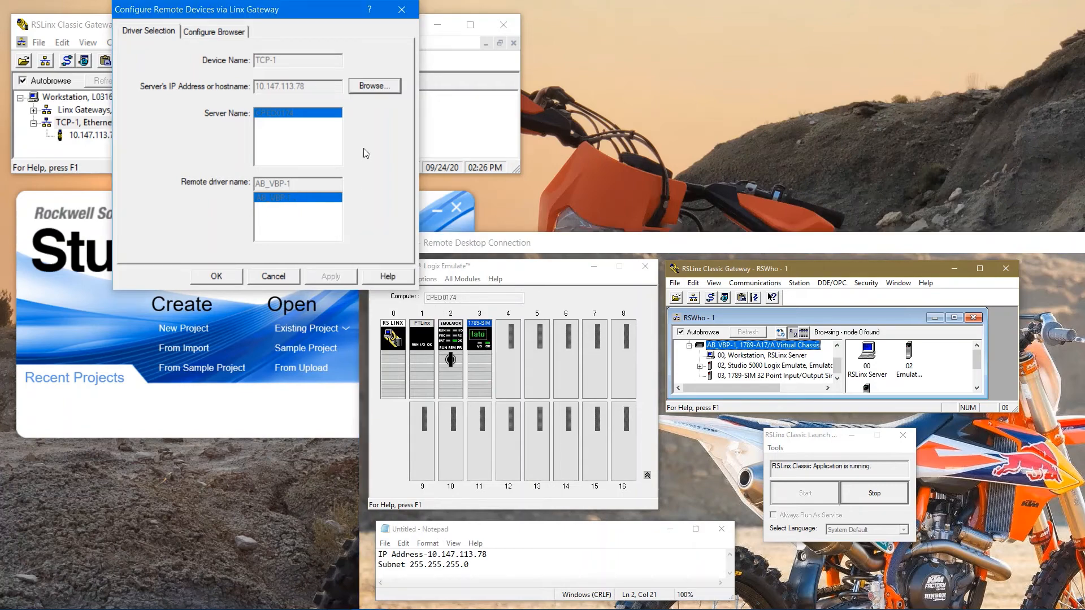
{"action": "left_click", "coordinate": [228, 276]}
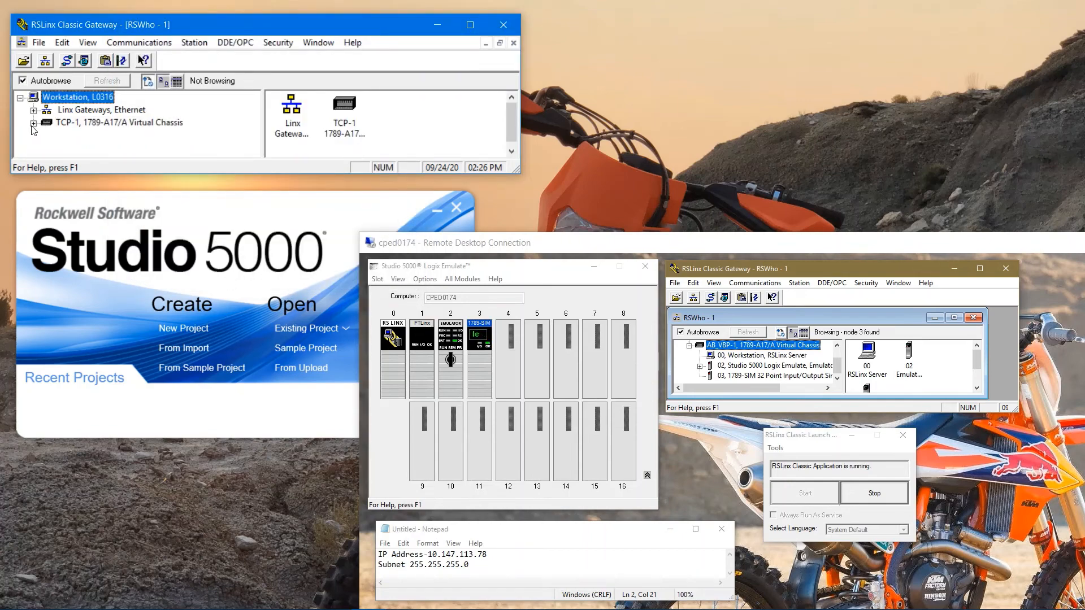
Expand the TCP-1 virtual chassis in the local RSWho and examine the emulator modules listed under it.
{"action": "left_click", "coordinate": [33, 123]}
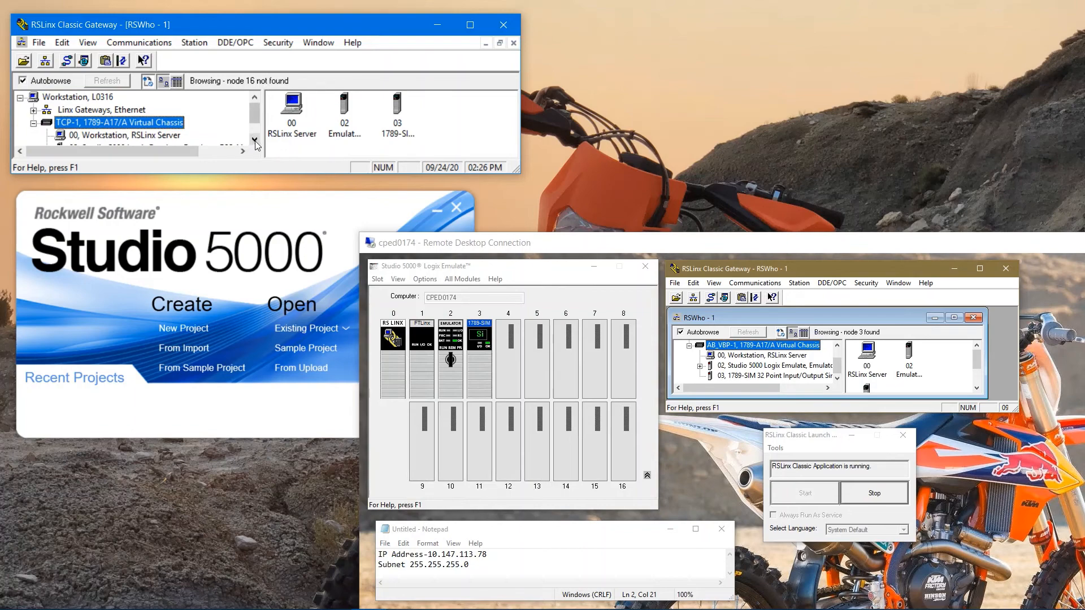
{"action": "left_click", "coordinate": [254, 140]}
{"action": "left_click", "coordinate": [255, 140]}
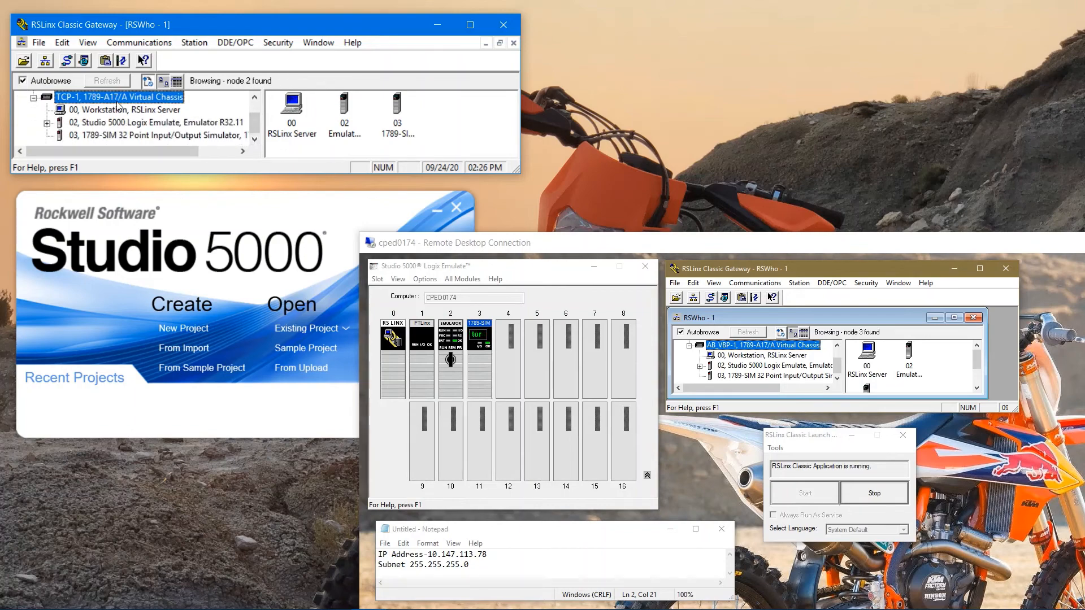
{"action": "left_click", "coordinate": [251, 101]}
{"action": "left_click", "coordinate": [252, 100]}
{"action": "left_click_drag", "start_coordinate": [251, 102], "coordinate": [253, 122]}
Bring the Studio 5000 launcher forward and move the remote desktop window so the whole emulator chassis is in view.
{"action": "left_click", "coordinate": [190, 209]}
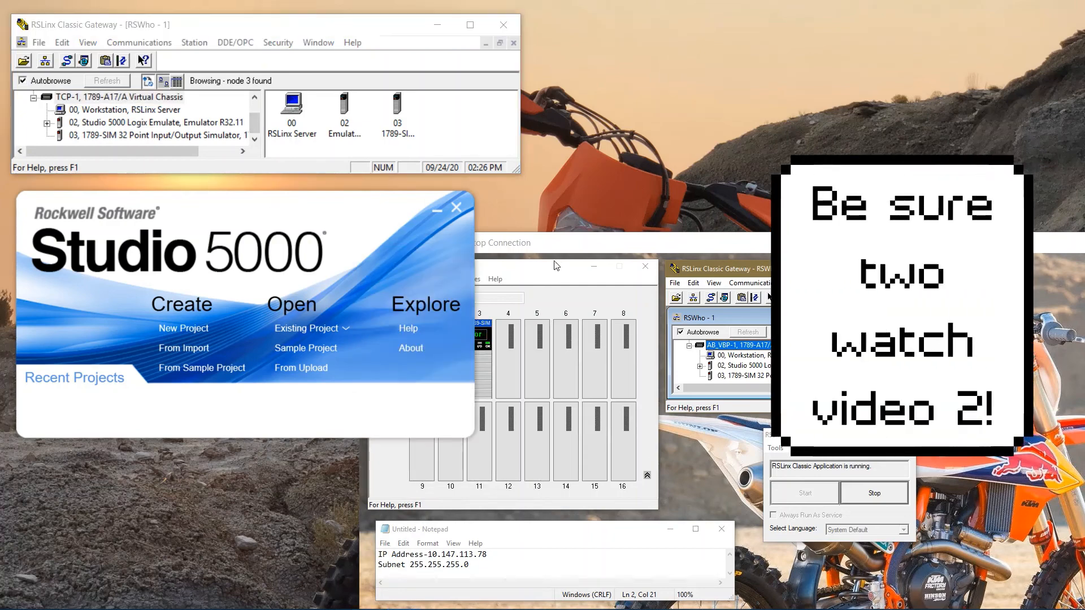
{"action": "left_click", "coordinate": [573, 247]}
{"action": "left_click_drag", "start_coordinate": [575, 242], "coordinate": [449, 66]}
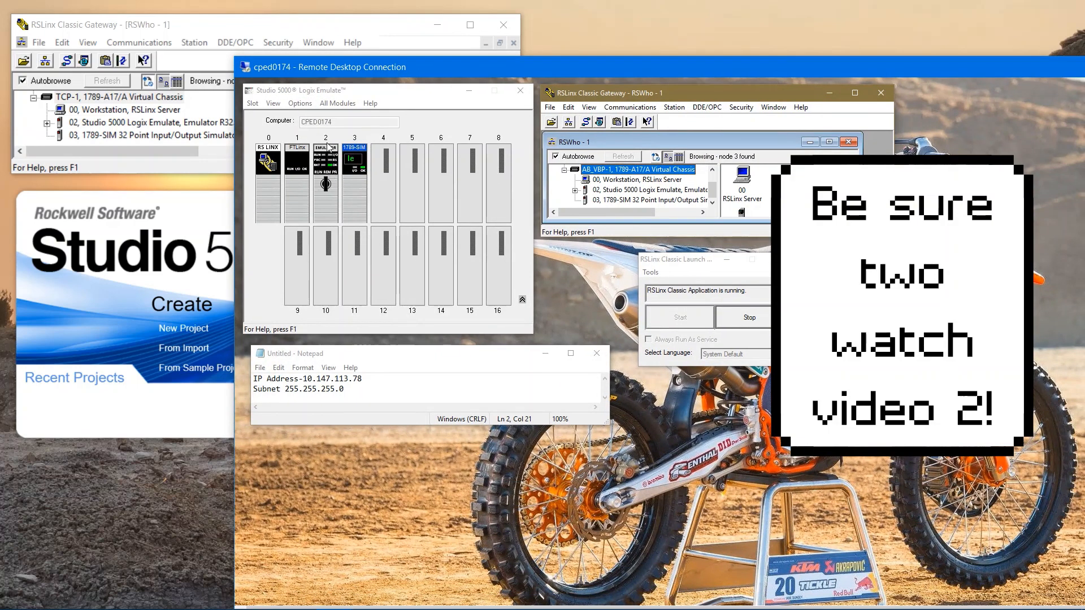